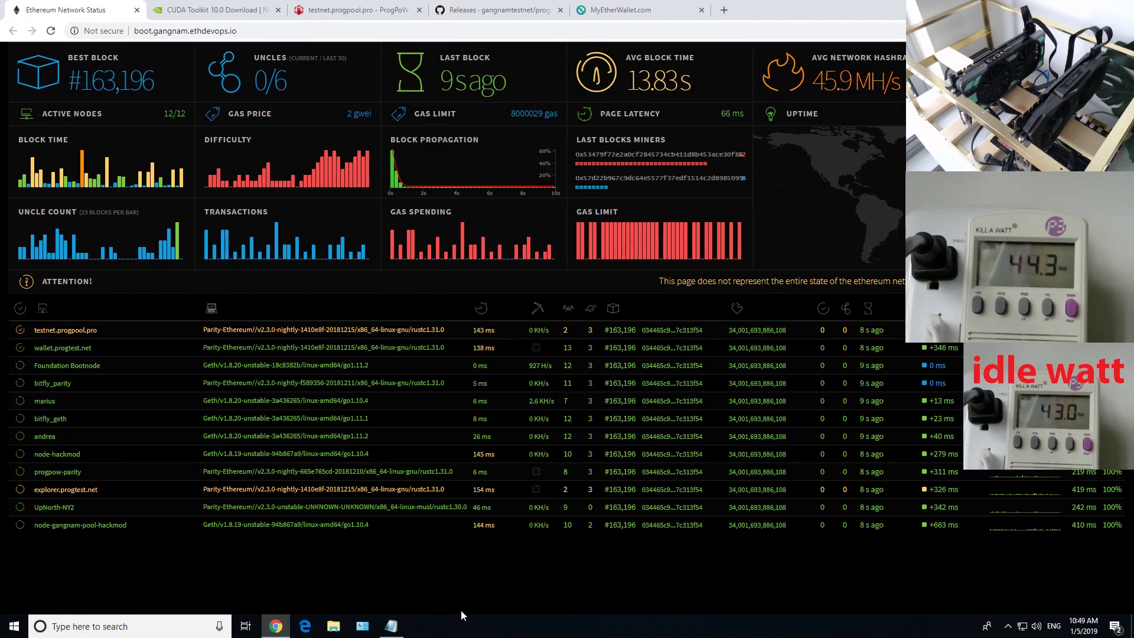
Bring the howtogangnamstyle ProgPoW testnet setup notes in front of the ethstats page
left_click(391, 626)
left_click(511, 352)
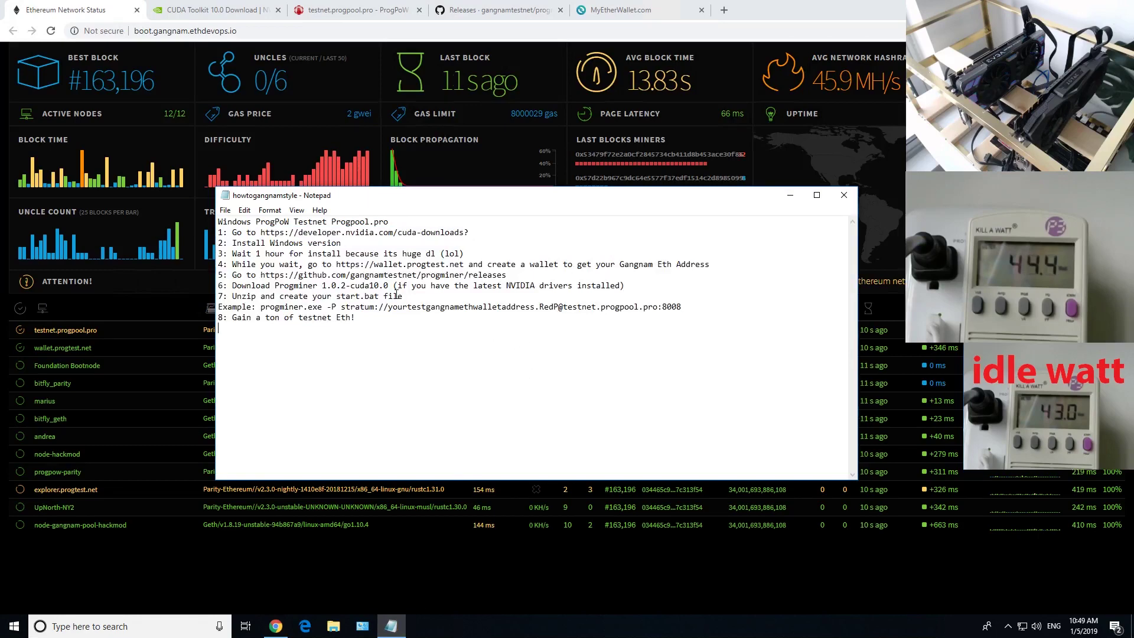
Review step 1 of the setup notes and switch to the CUDA Toolkit 10.0 download page
key("shift+Up")
key("shift+Up")
key("shift+Up")
key("shift+Up")
key("shift+Up")
key("shift+Up")
key("shift+Up")
key("shift+Up")
left_click(379, 253)
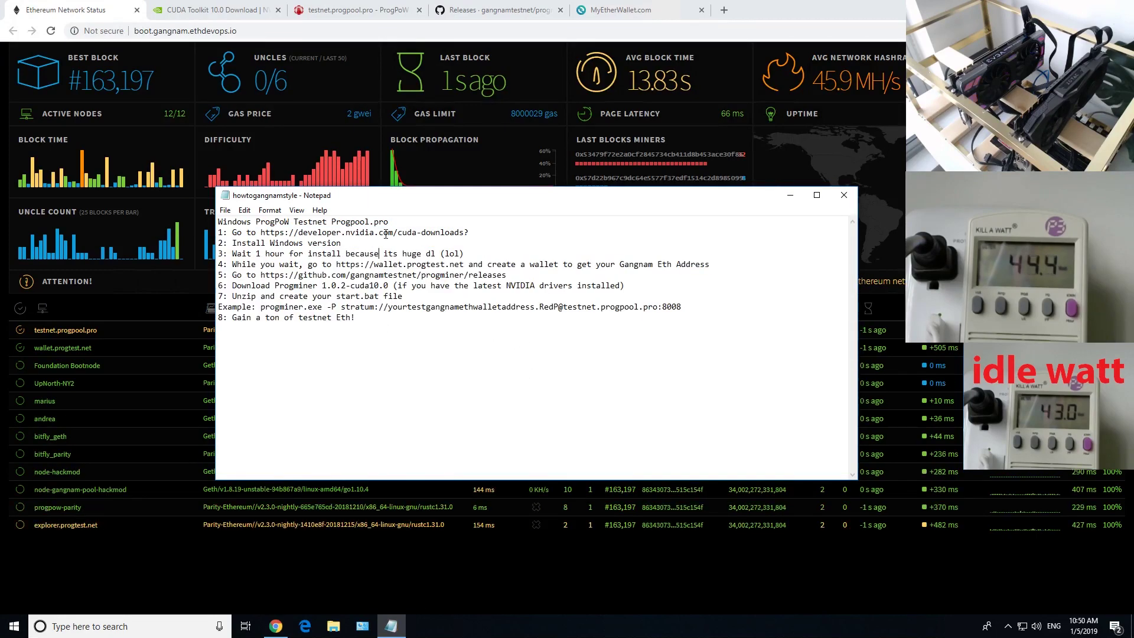
left_click_drag(261, 233, 392, 235)
left_click(212, 9)
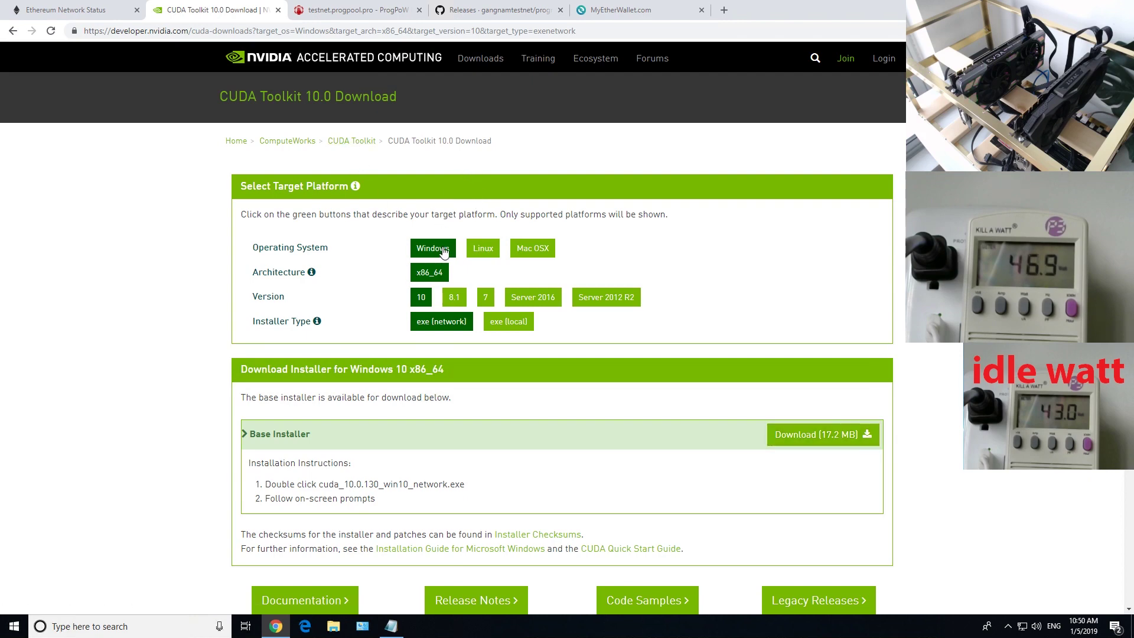
Select Windows, version 10 and the exe (network) installer type
left_click(421, 294)
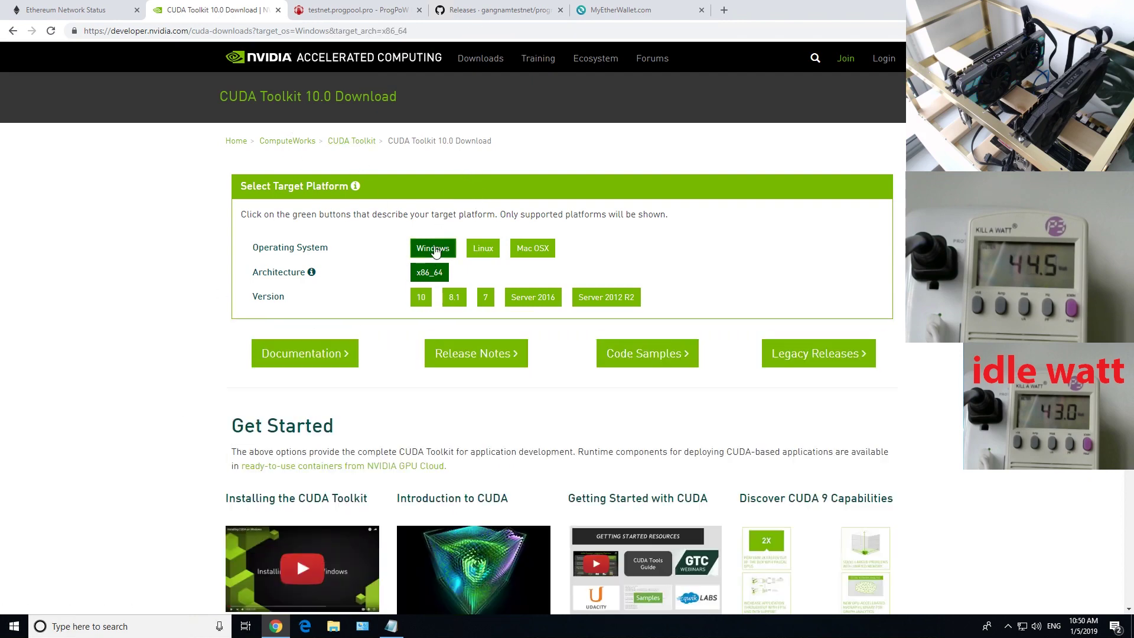
left_click(422, 297)
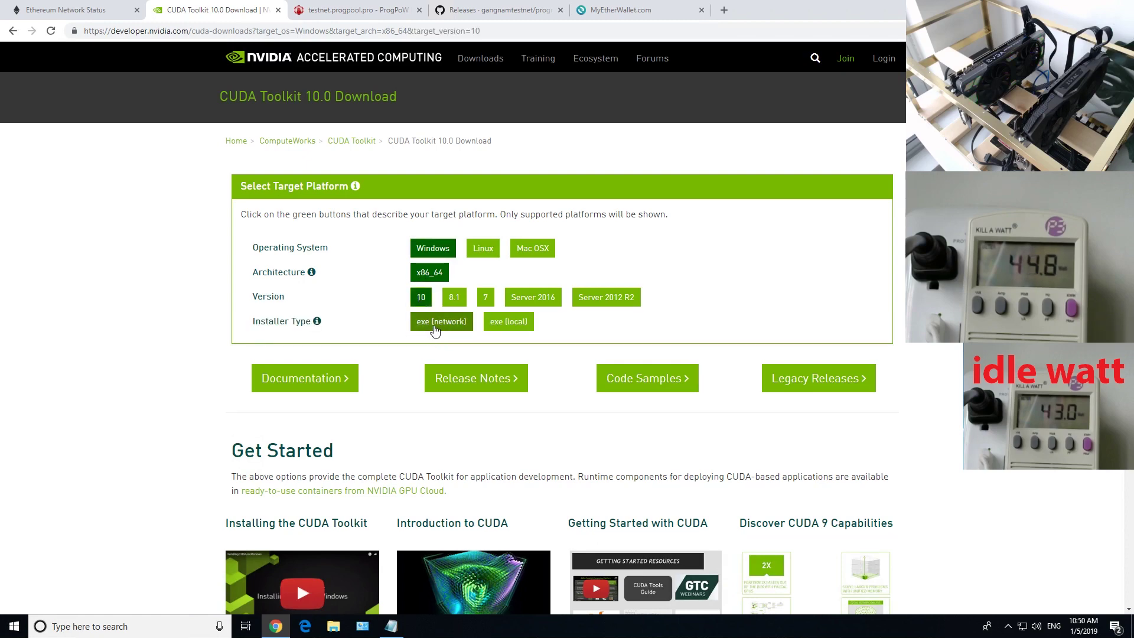
left_click(435, 328)
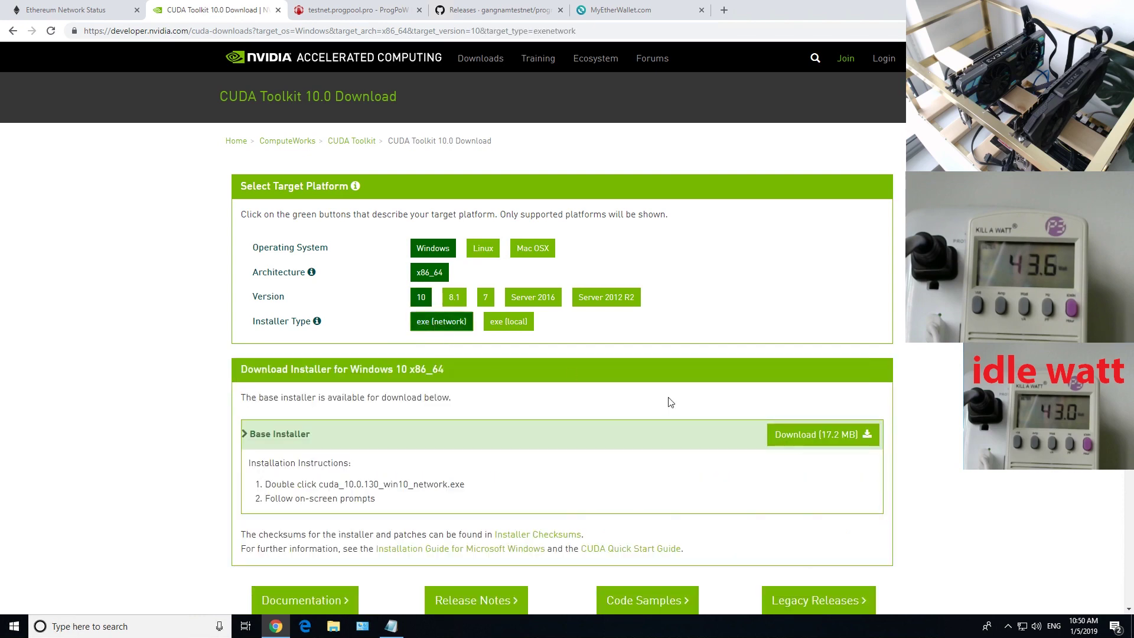
Download the 17.2 MB CUDA installer, launch it and answer the UAC prompt
left_click(851, 435)
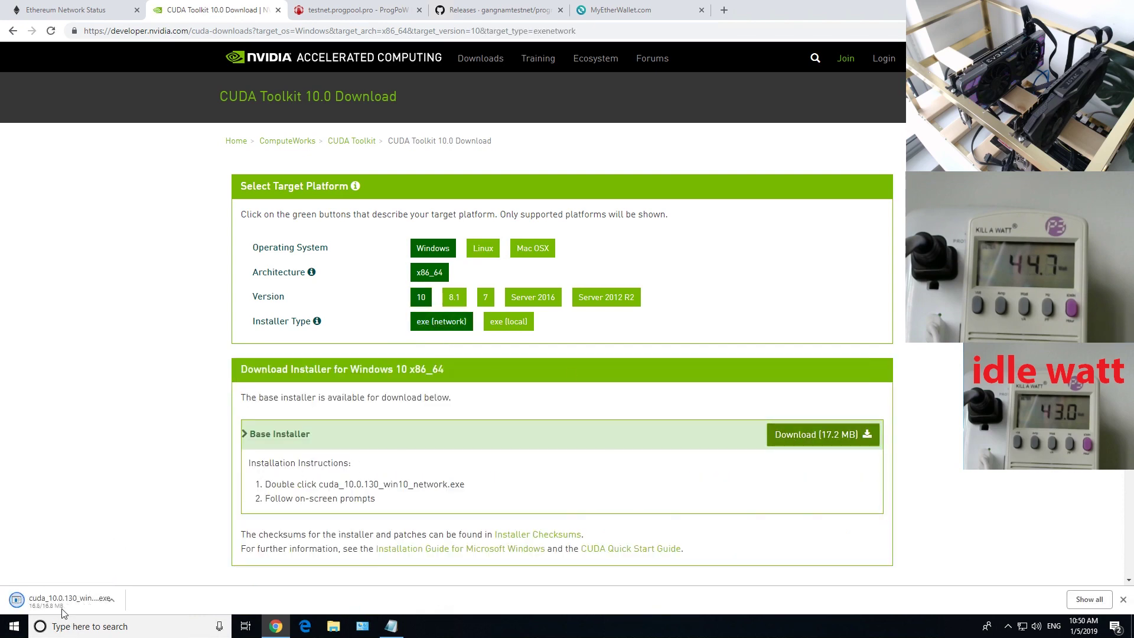
left_click(51, 606)
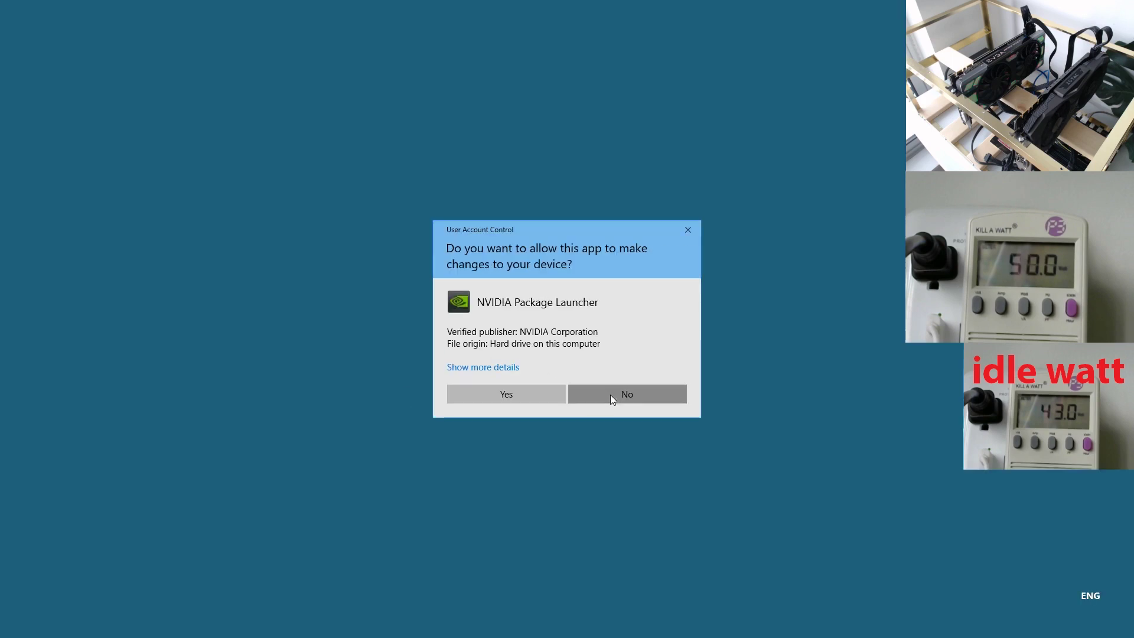
left_click(611, 395)
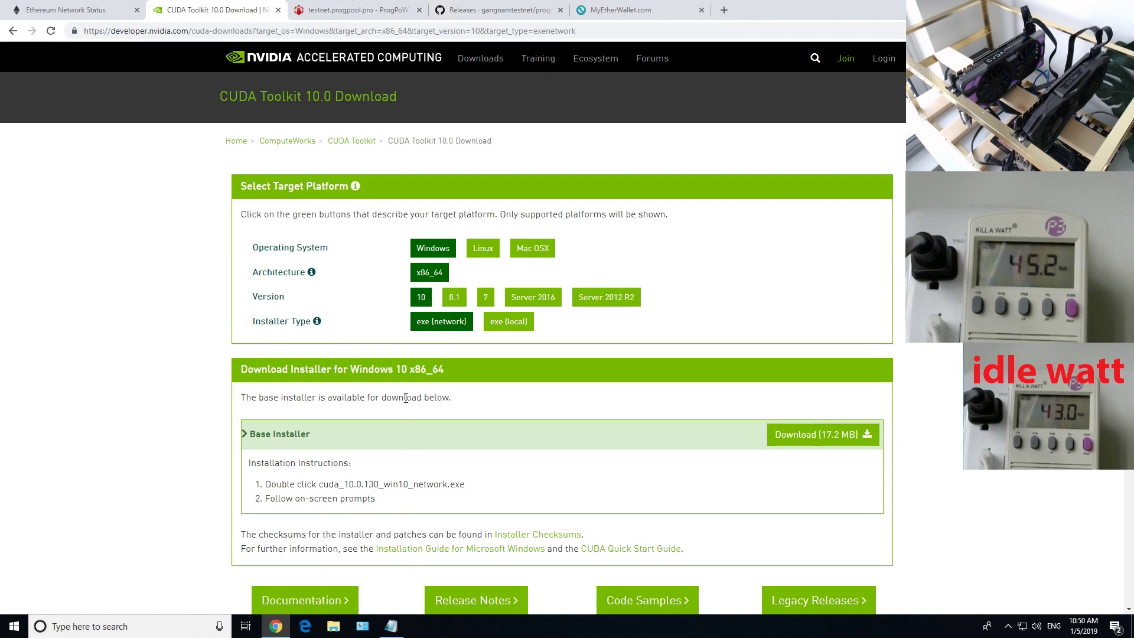
left_click(392, 626)
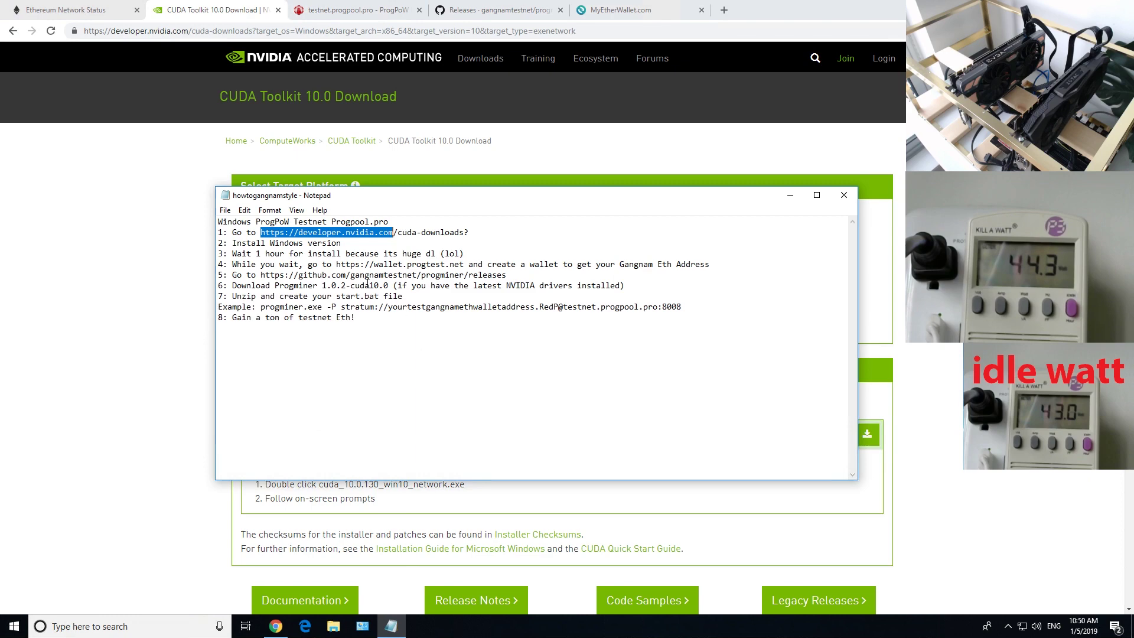
key("Down")
left_click_drag(242, 253, 455, 264)
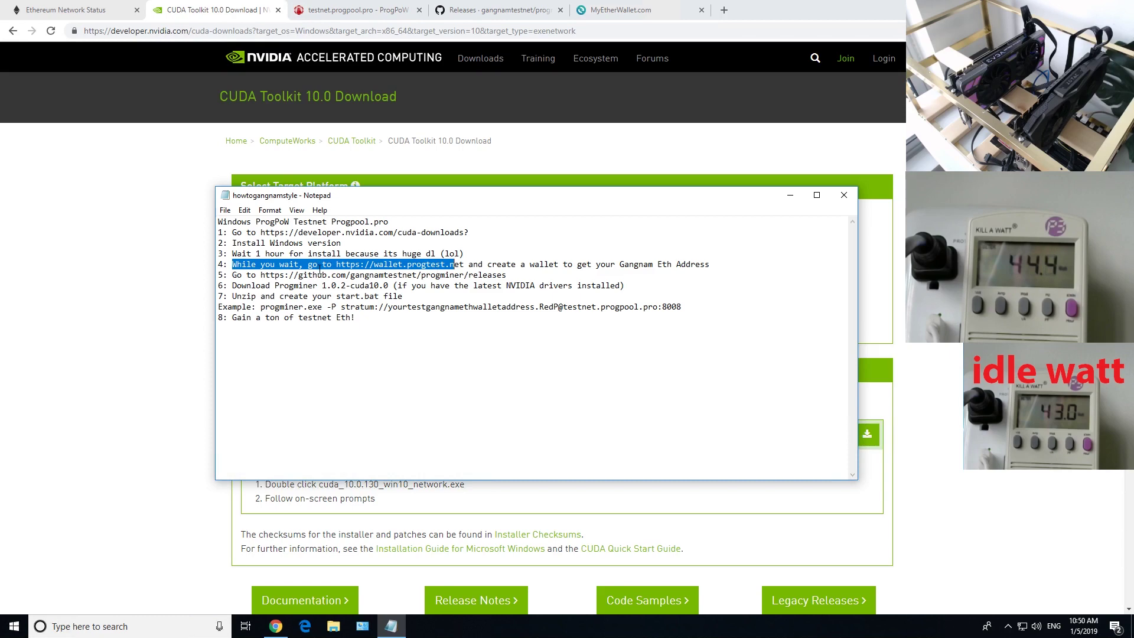
left_click(346, 265)
left_click_drag(338, 264, 470, 264)
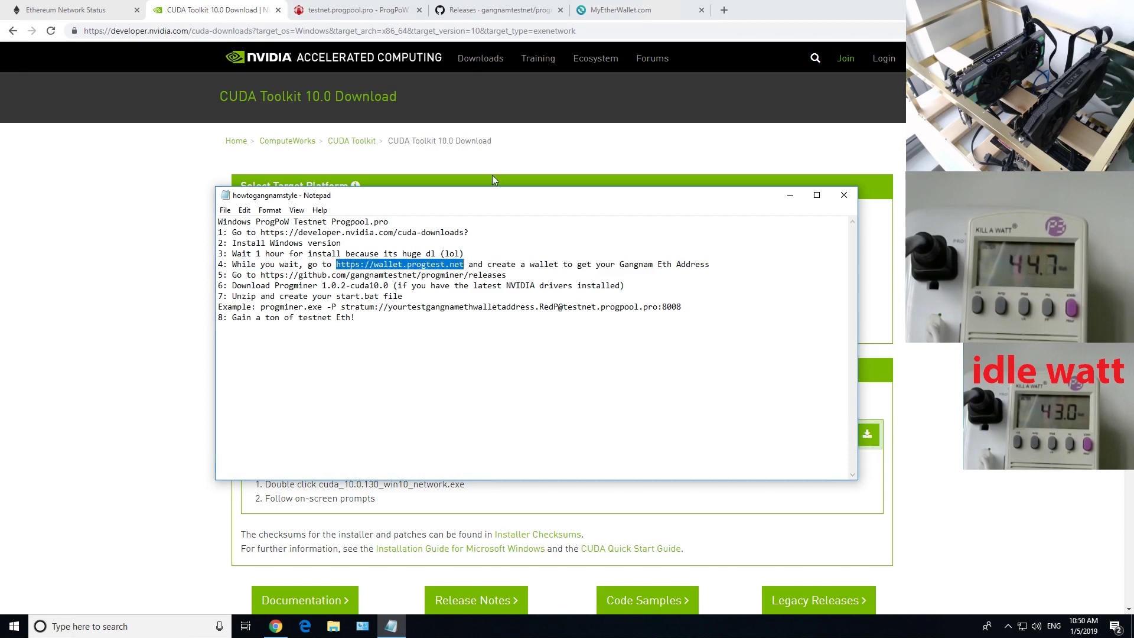
left_click(613, 12)
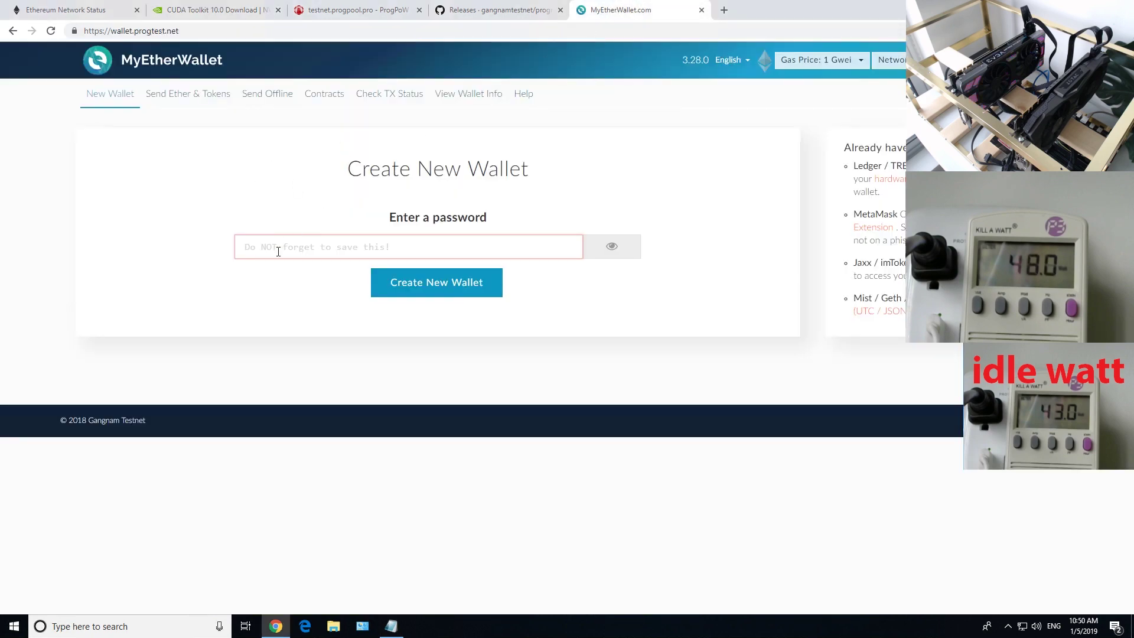
Enter a password for the new wallet and create it
left_click(294, 254)
right_click(311, 245)
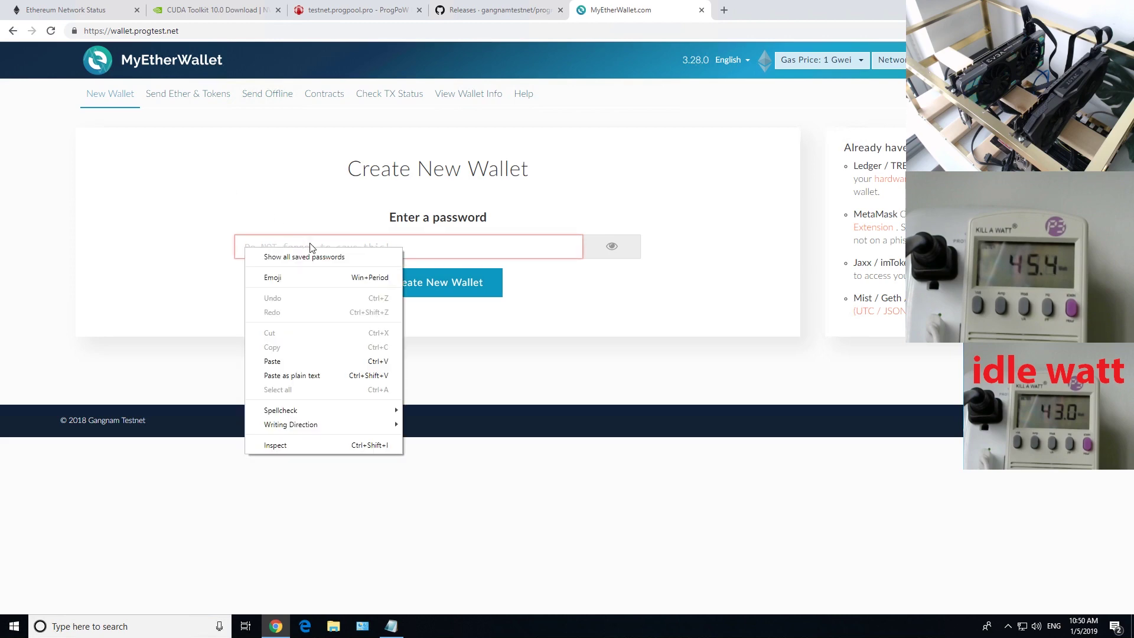
left_click(311, 244)
type("123456")
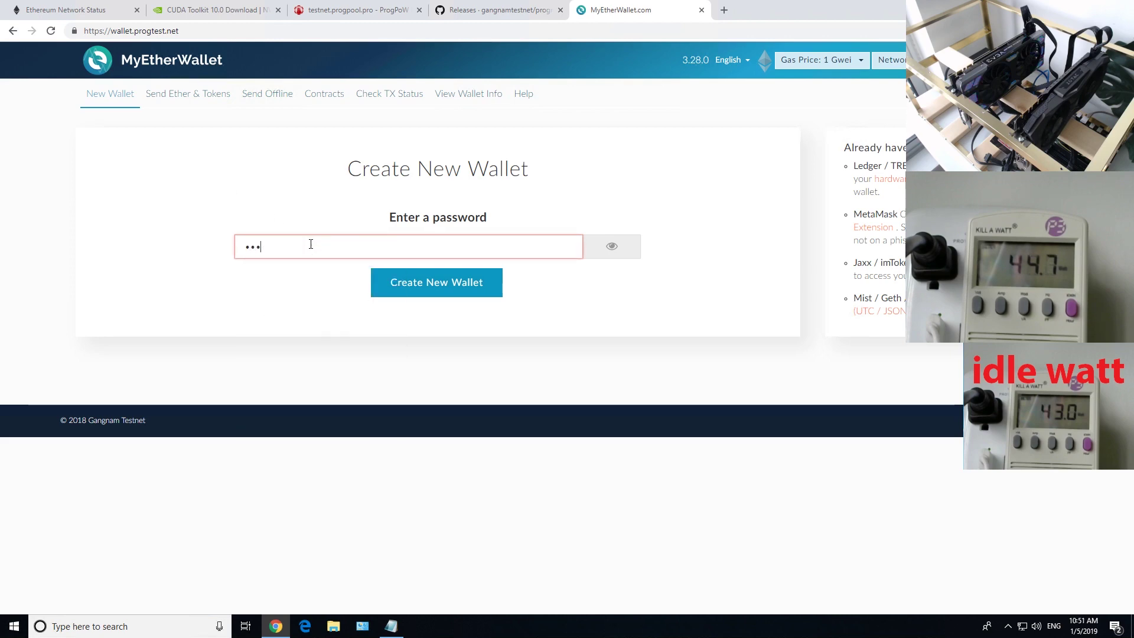
type("7")
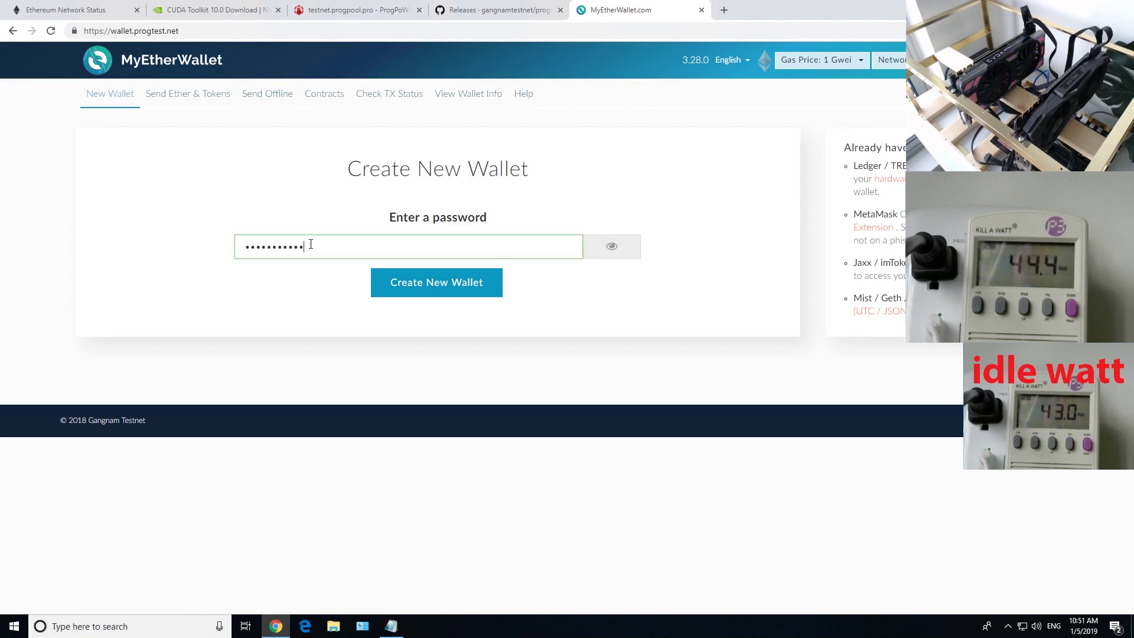
left_click(471, 293)
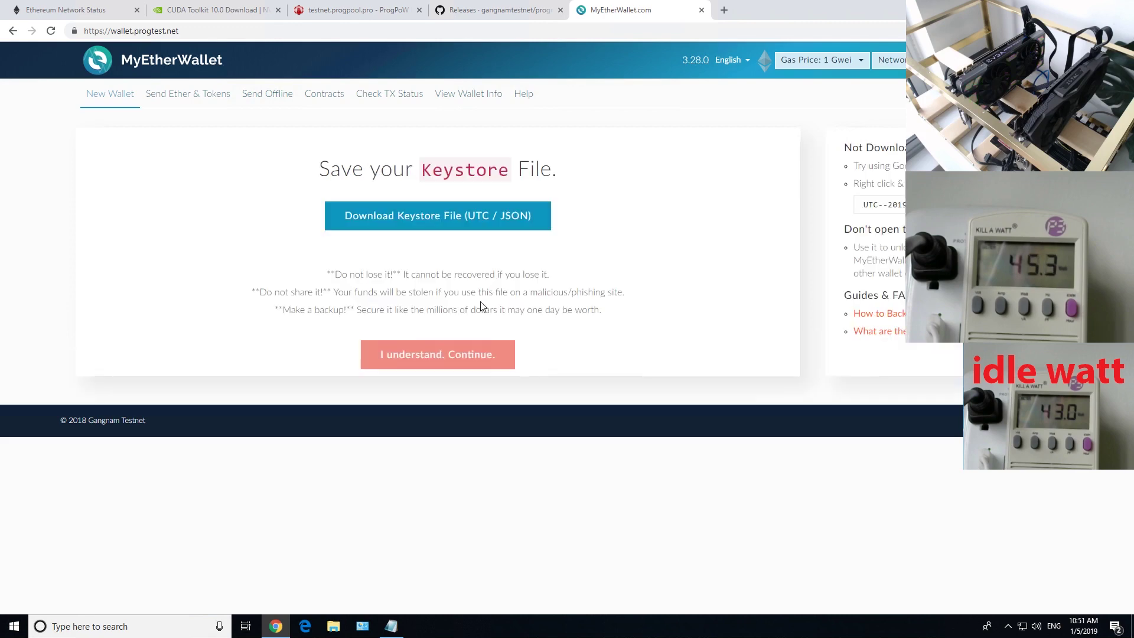
Download the UTC keystore file and continue on to the Unlock your wallet page
left_click(433, 223)
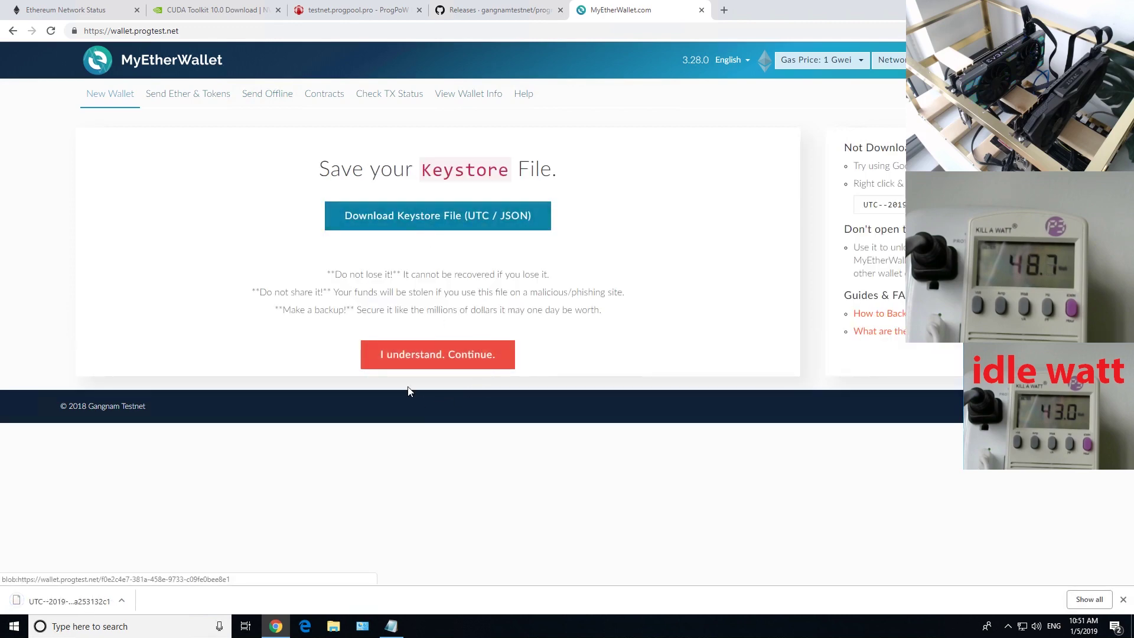
left_click(416, 357)
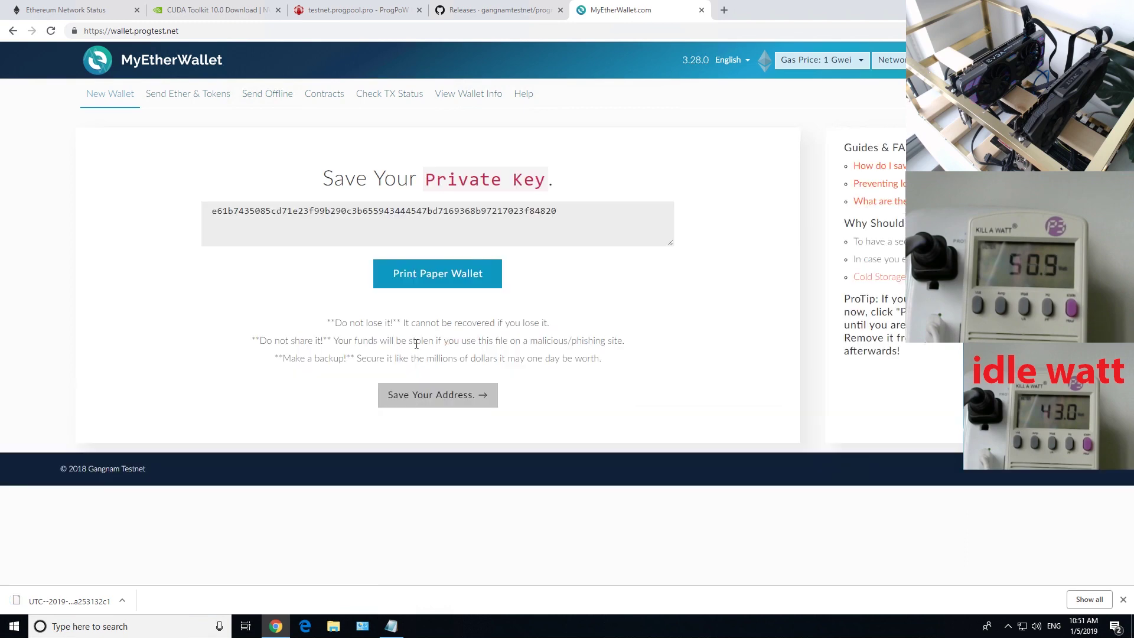
left_click(416, 402)
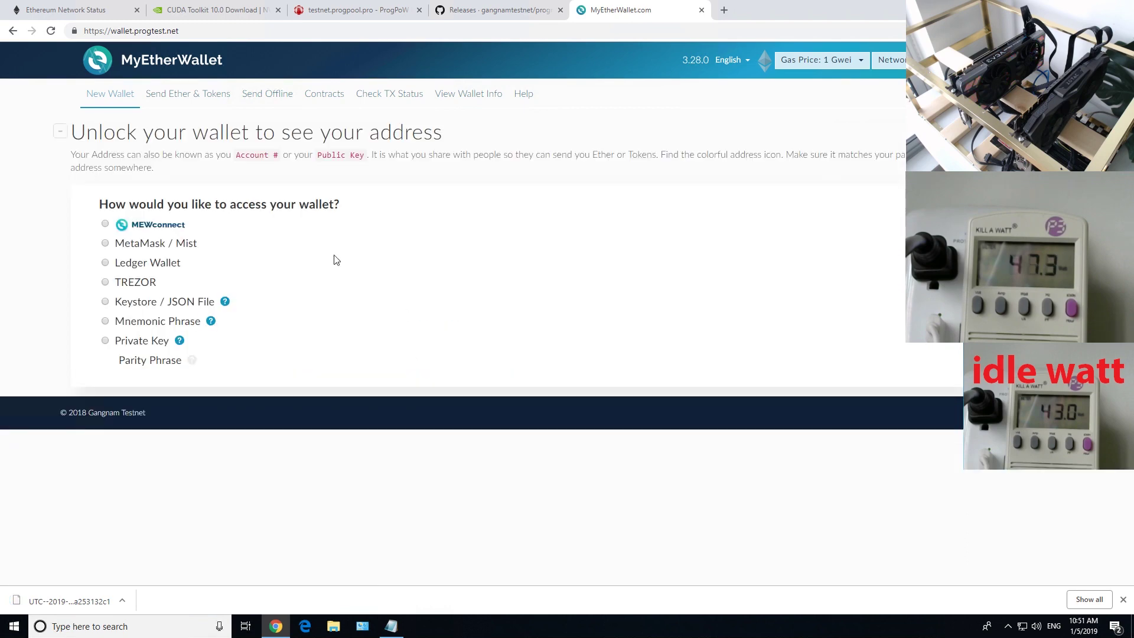
Unlock the wallet with the newest UTC keystore file and the wallet password
left_click(105, 302)
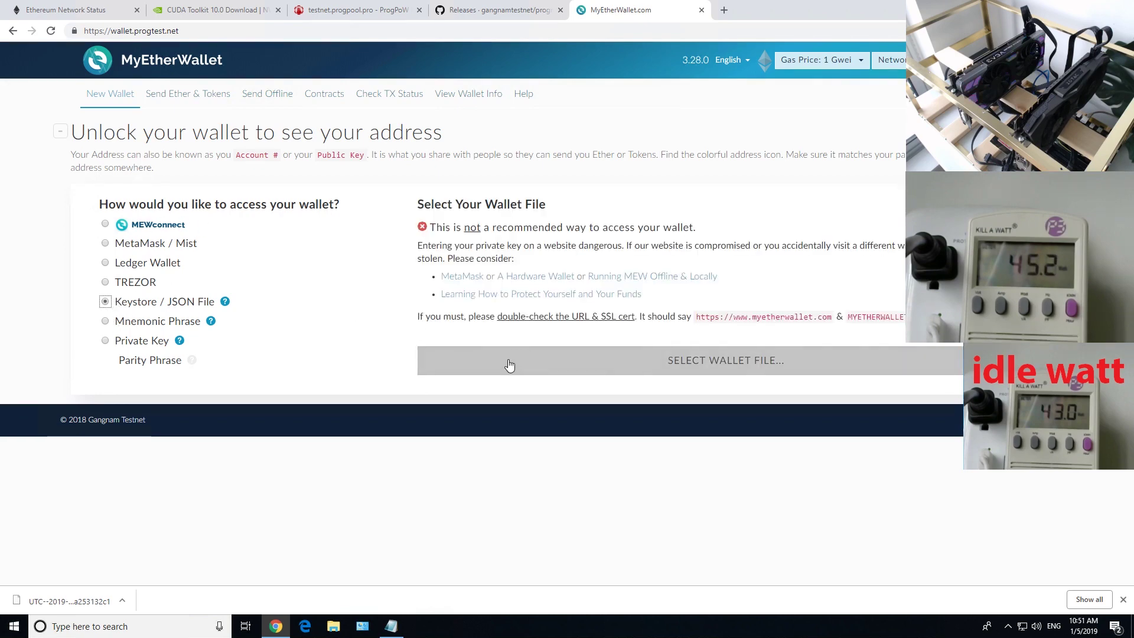
left_click(570, 360)
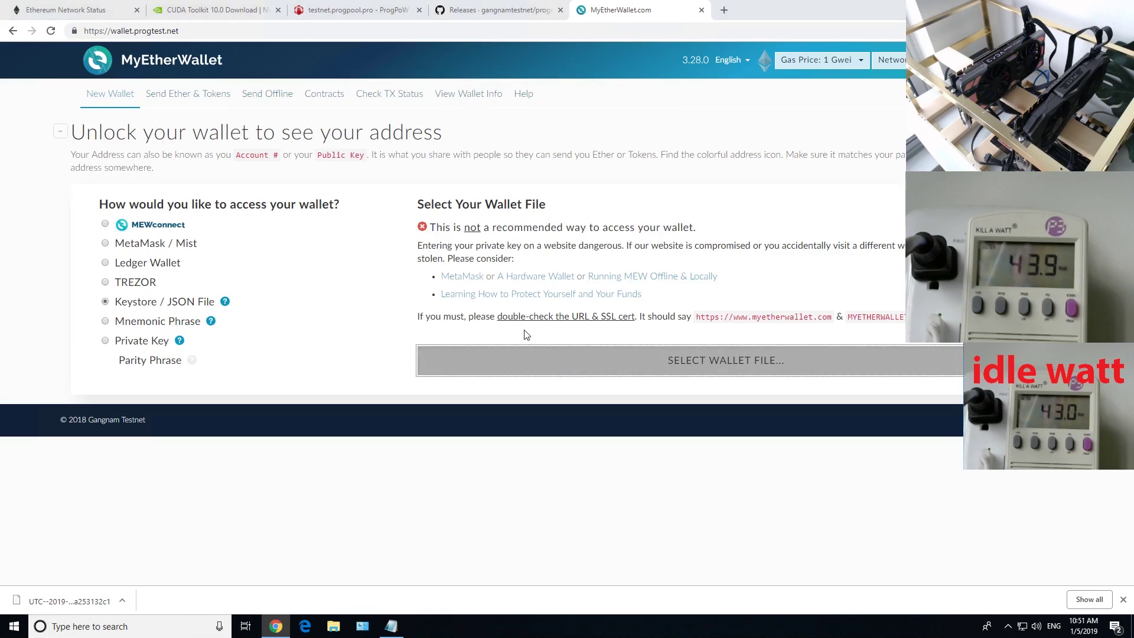
scroll(220, 237, "down", 5)
double_click(201, 263)
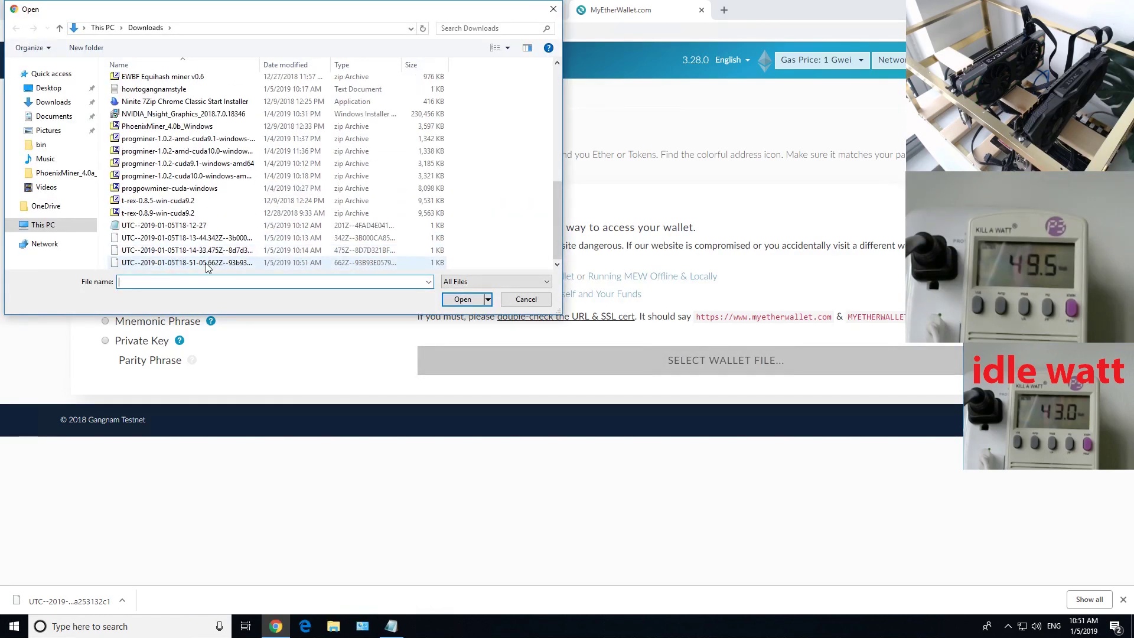
left_click(490, 403)
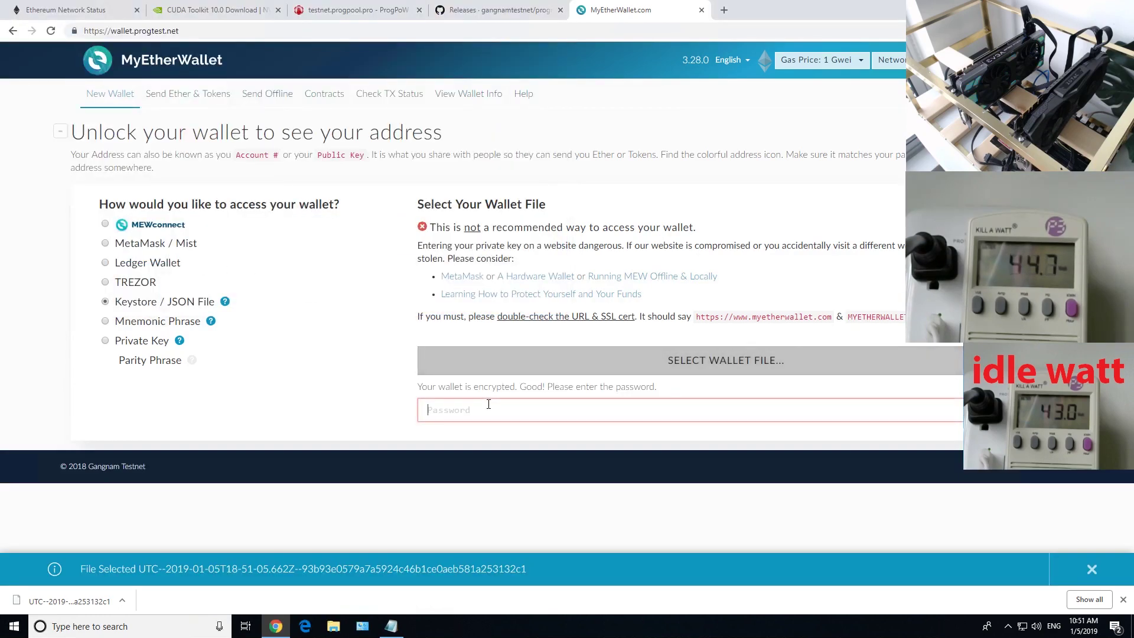
type("12345678901")
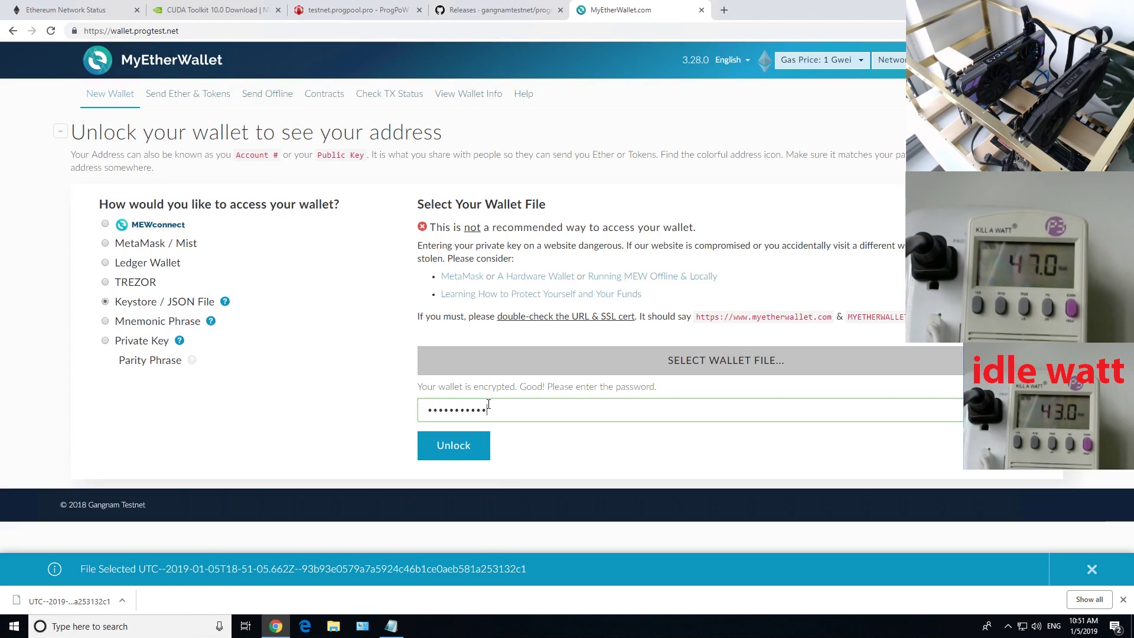
left_click(454, 456)
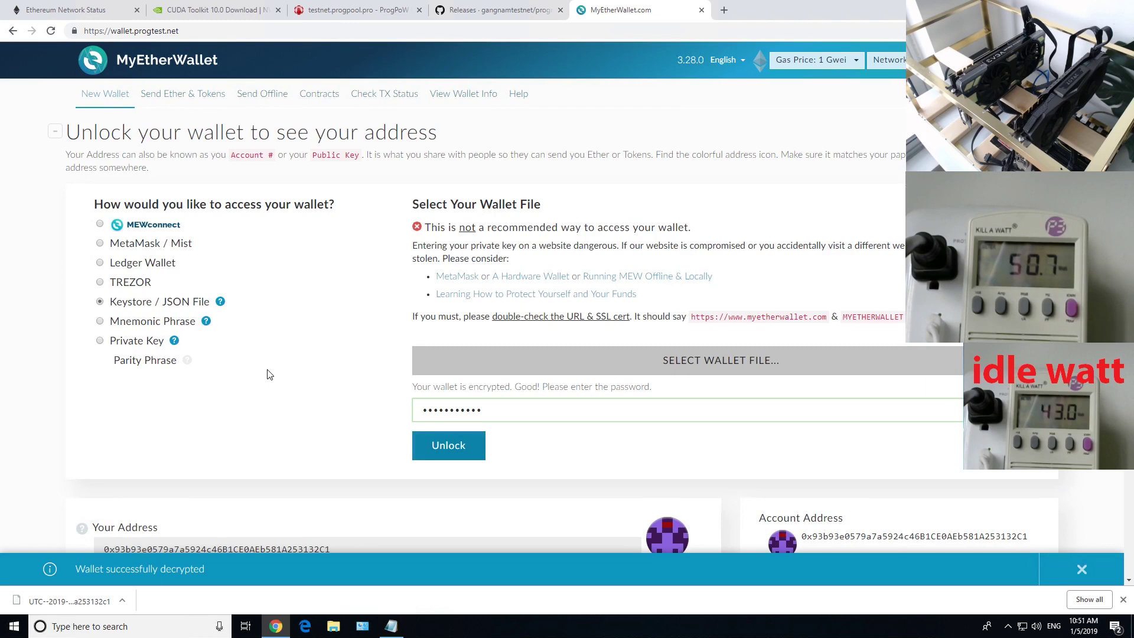
Select and copy the wallet address shown on the unlocked wallet page
scroll(280, 372, "down", 3)
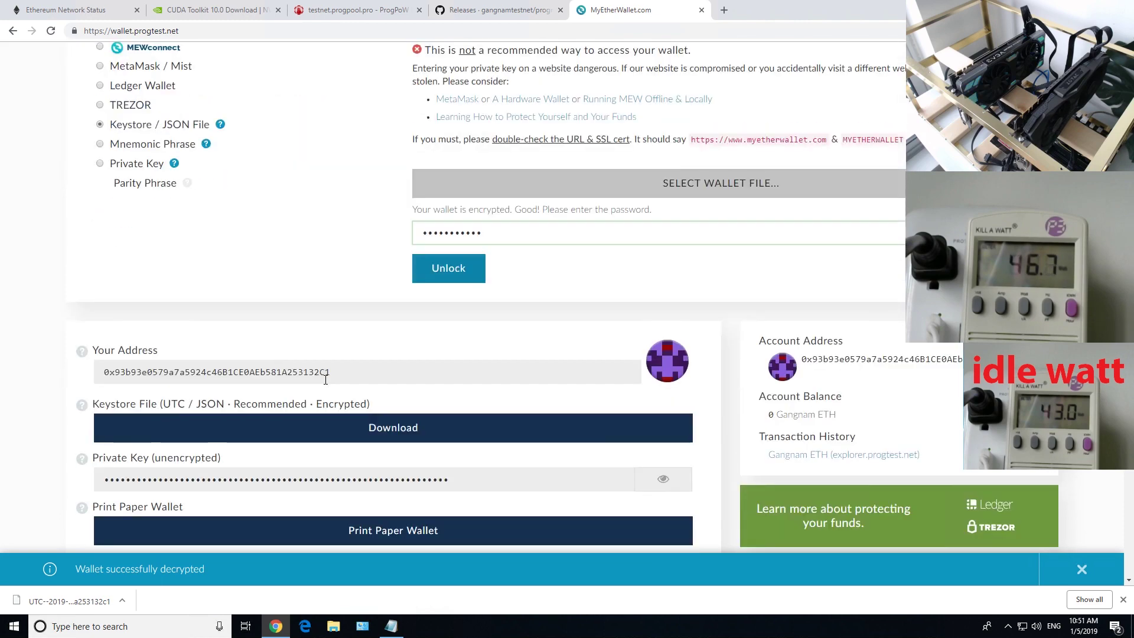
left_click_drag(331, 372, 100, 370)
right_click(109, 370)
left_click(132, 380)
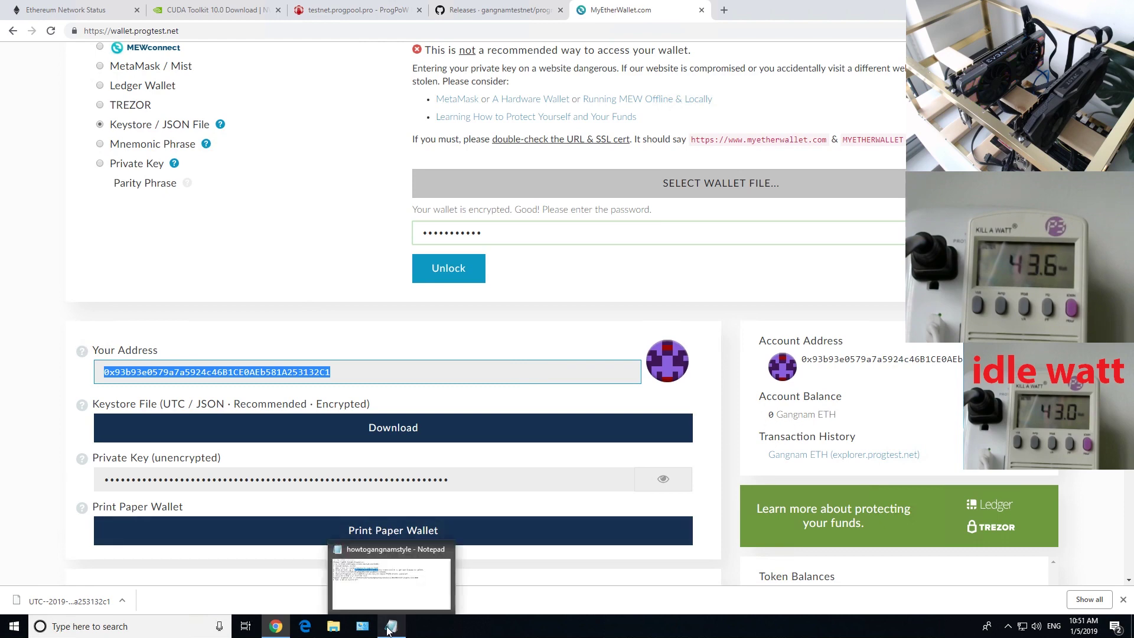
left_click(348, 371)
left_click_drag(348, 372, 67, 369)
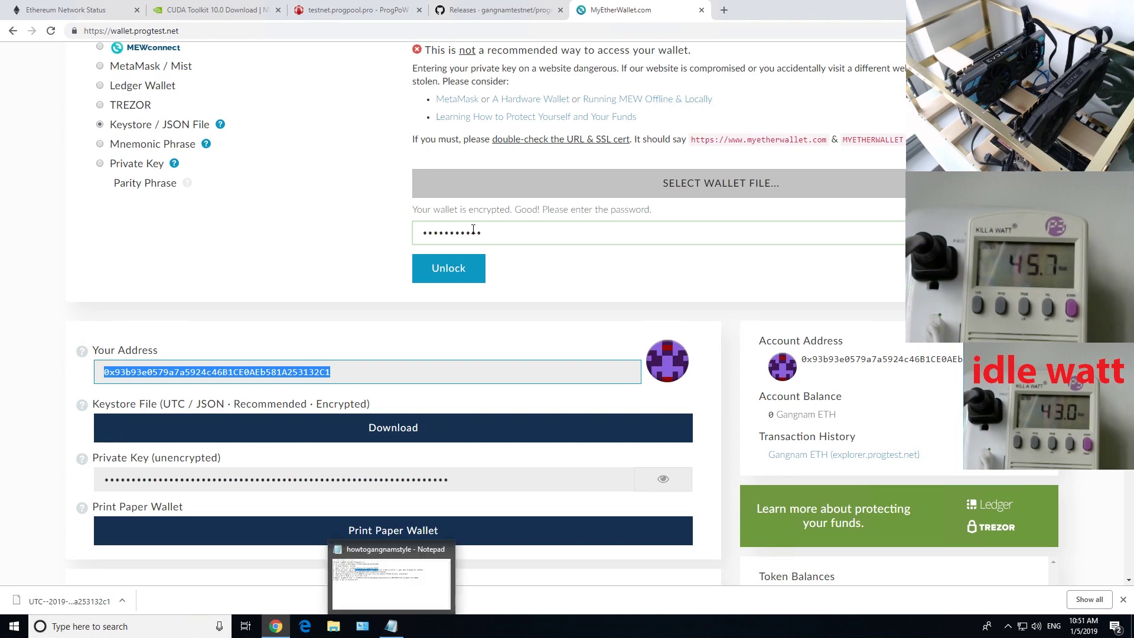
key("alt+Tab")
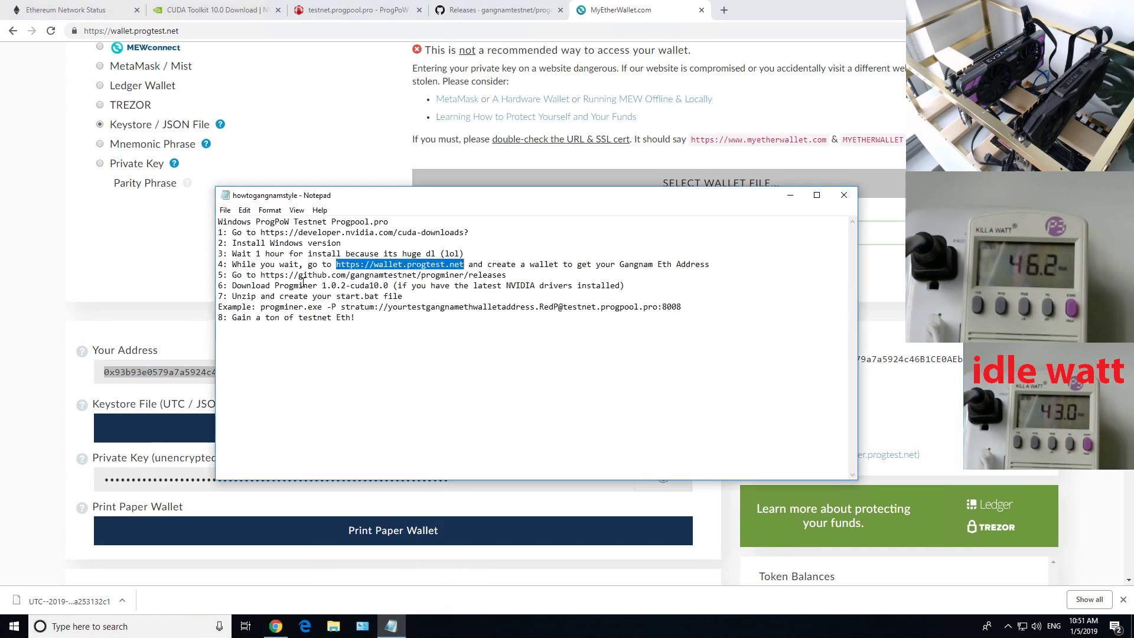
Select the github.com progminer releases link in step 5 and return to the browser
left_click_drag(261, 275, 507, 276)
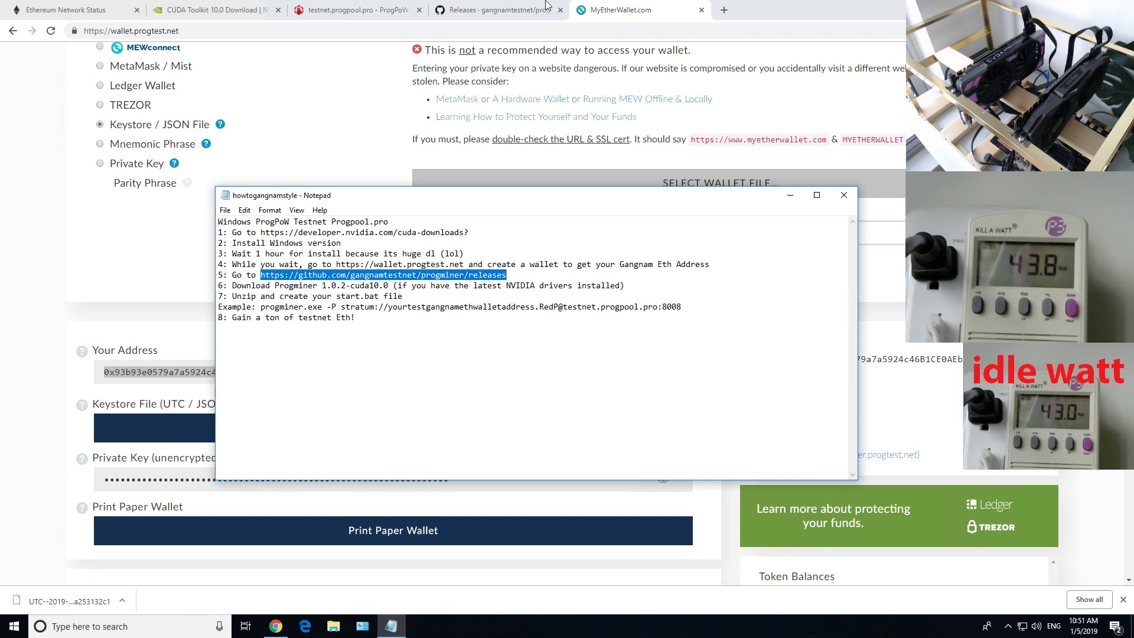
left_click(354, 9)
Open the GitHub progminer Releases page and scroll to the progminer 1.0.2 assets
left_click(212, 9)
left_click(464, 10)
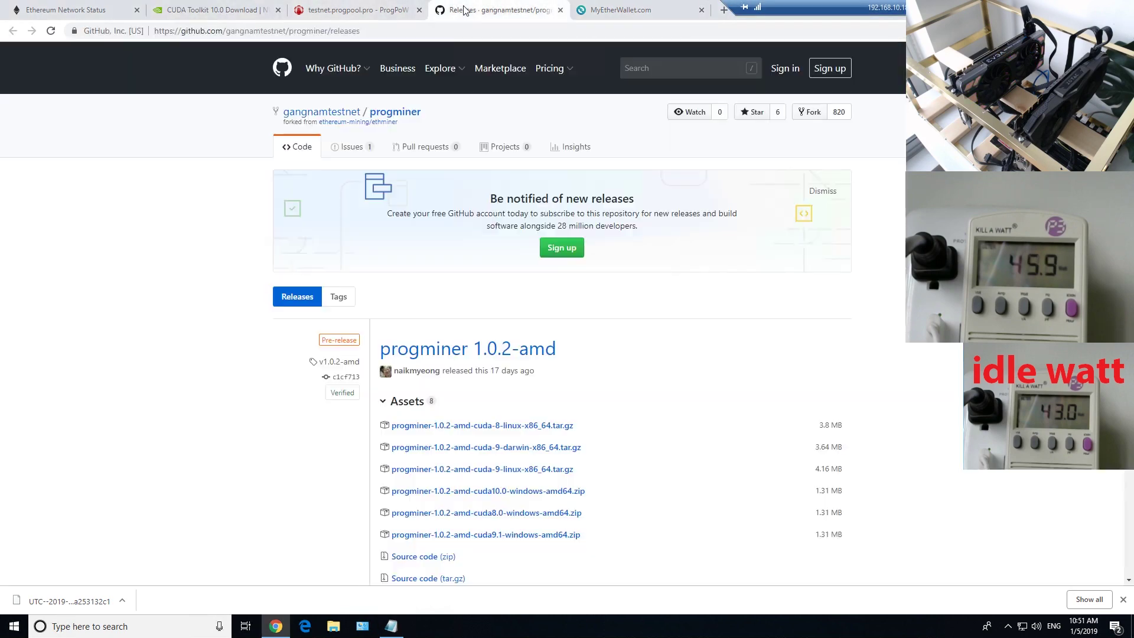
scroll(223, 405, "down", 2)
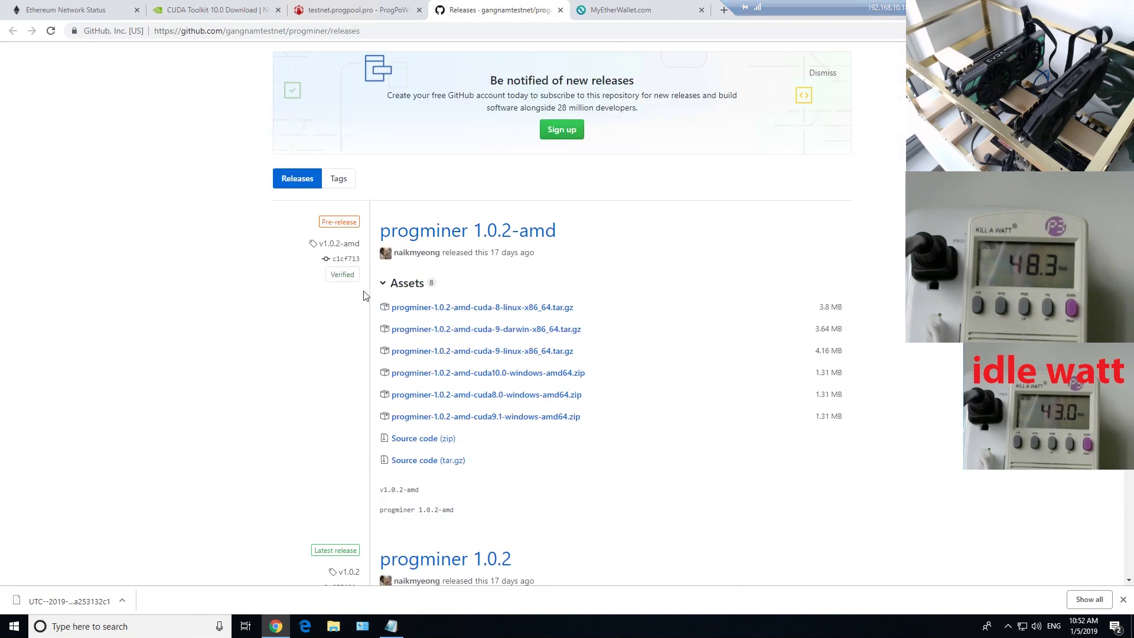
scroll(433, 378, "down", 3)
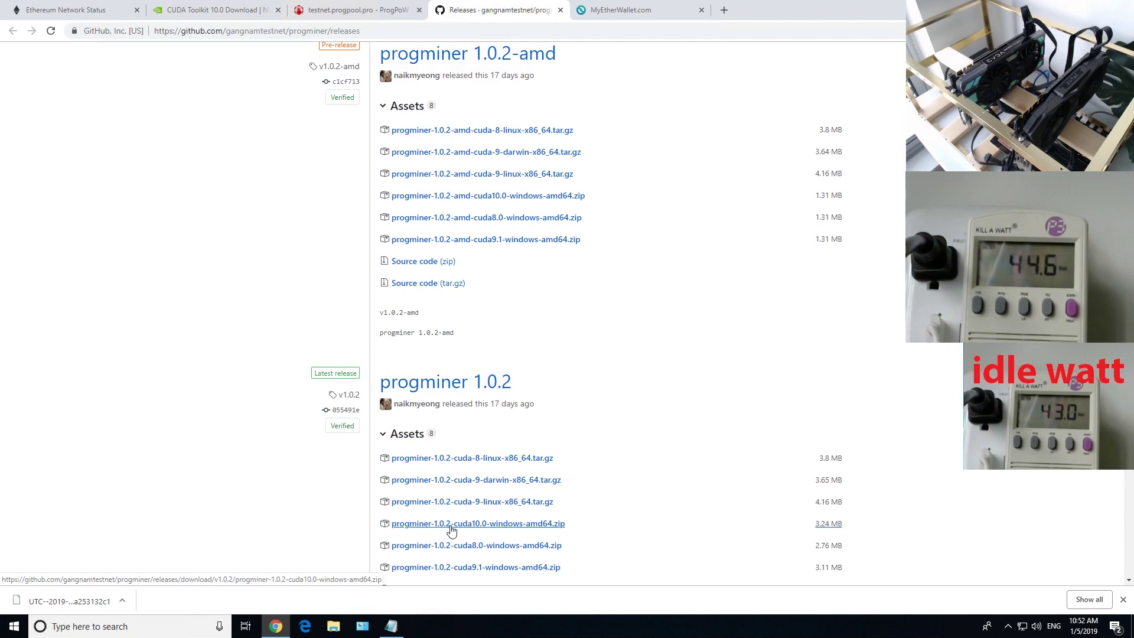
Download progminer-1.0.2-cuda10.0-windows-amd64.zip and show it in its folder
left_click(520, 528)
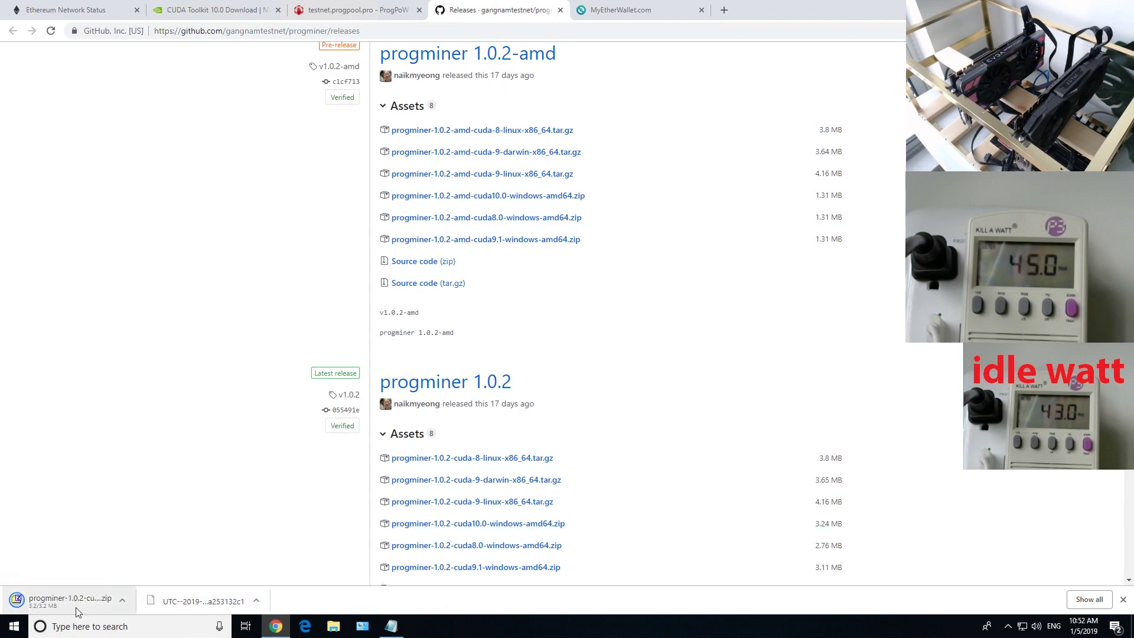
right_click(59, 606)
left_click(107, 571)
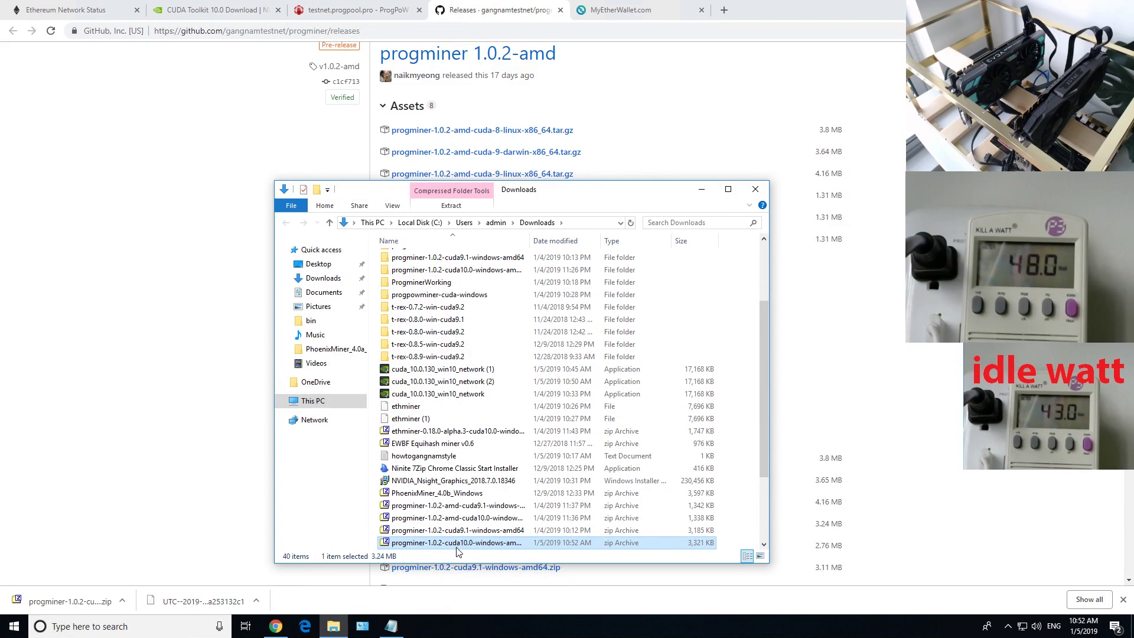
Extract the zip to its own folder with 7-Zip and open its bin subfolder
right_click(459, 549)
mouse_move(611, 353)
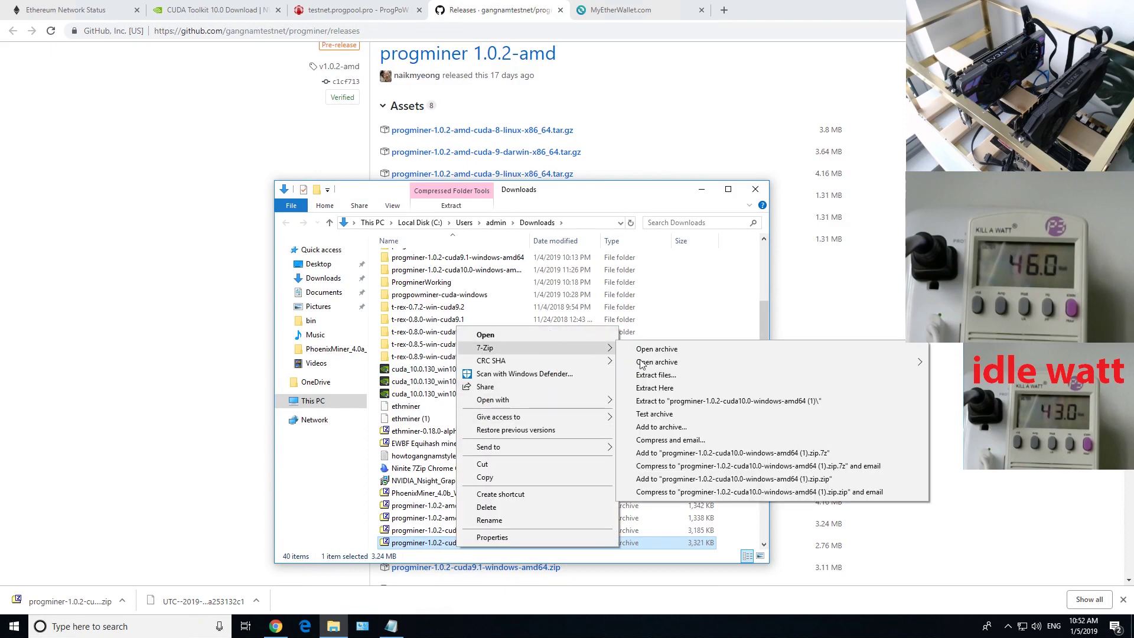
left_click(662, 402)
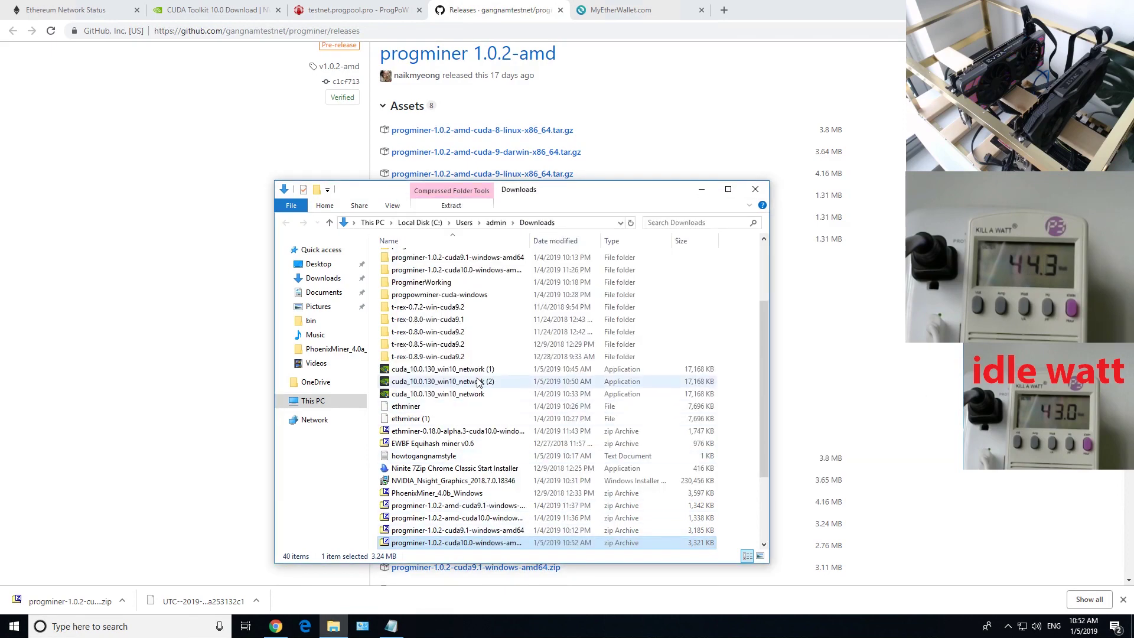
scroll(455, 293, "up", 1)
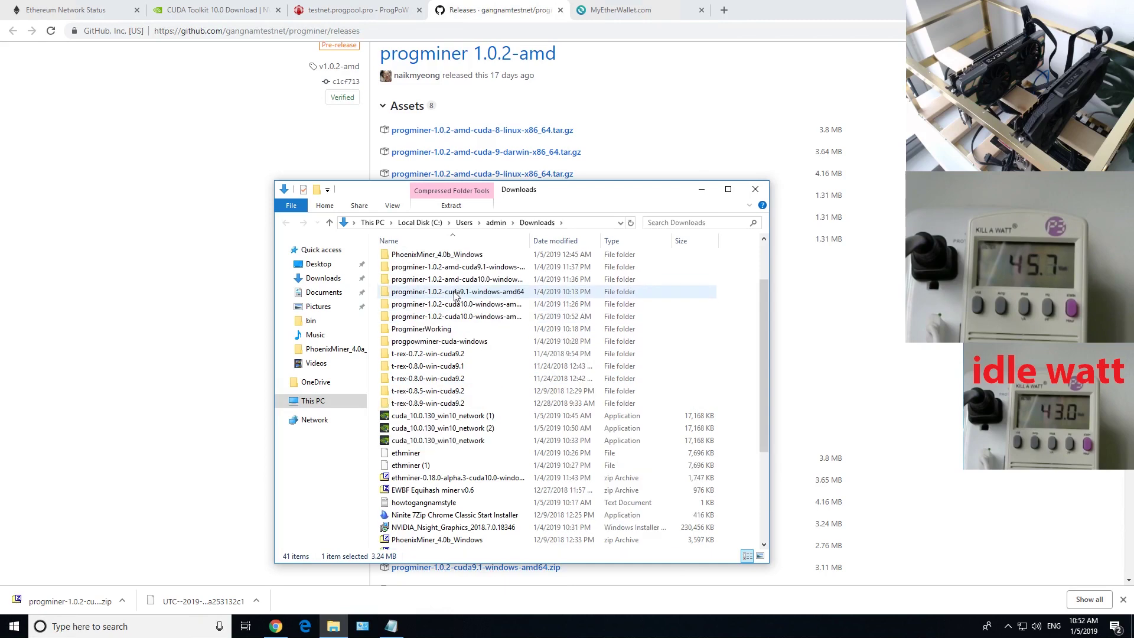
double_click(453, 318)
double_click(409, 258)
Review step 7's example command, picking out progminer.exe, the stratum part and the wallet placeholder
left_click(392, 626)
left_click(285, 288)
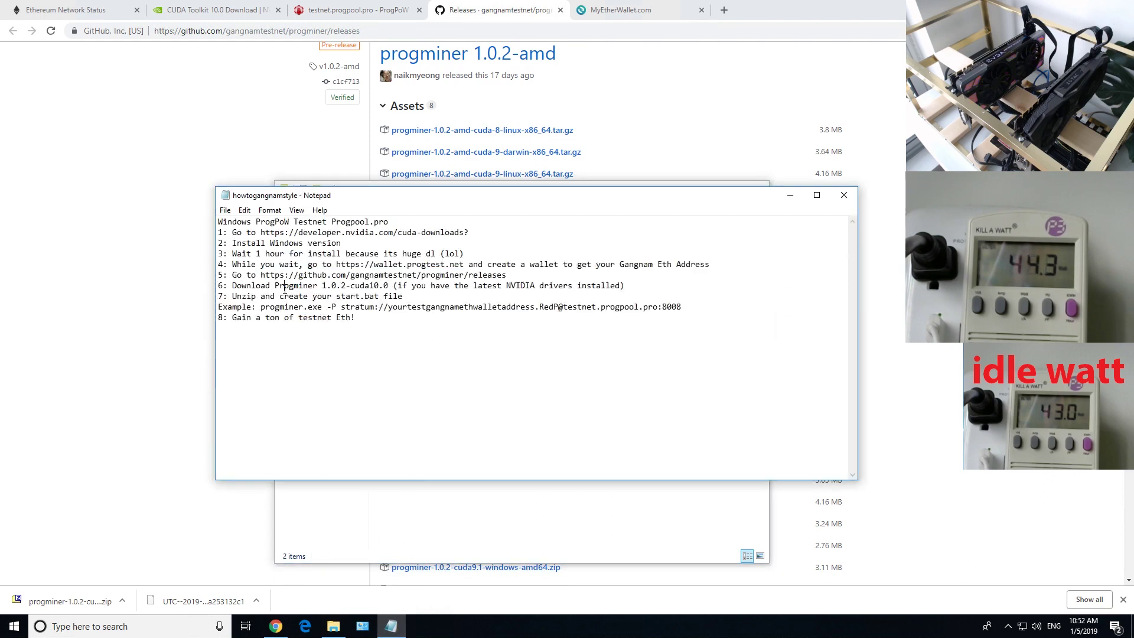
left_click_drag(238, 297, 405, 298)
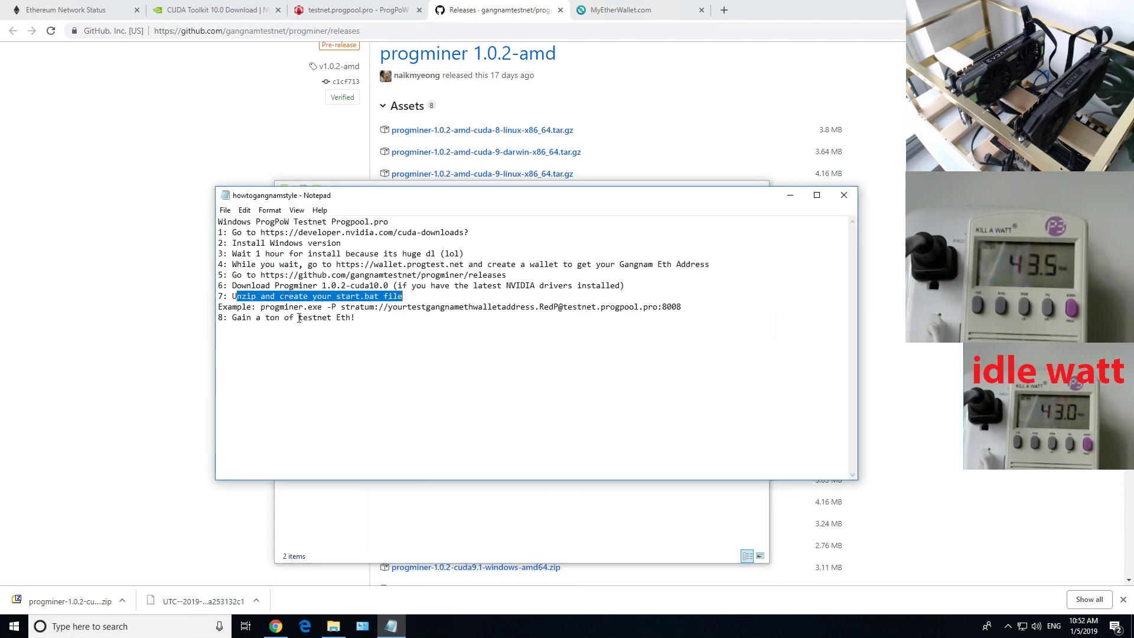
left_click(254, 309)
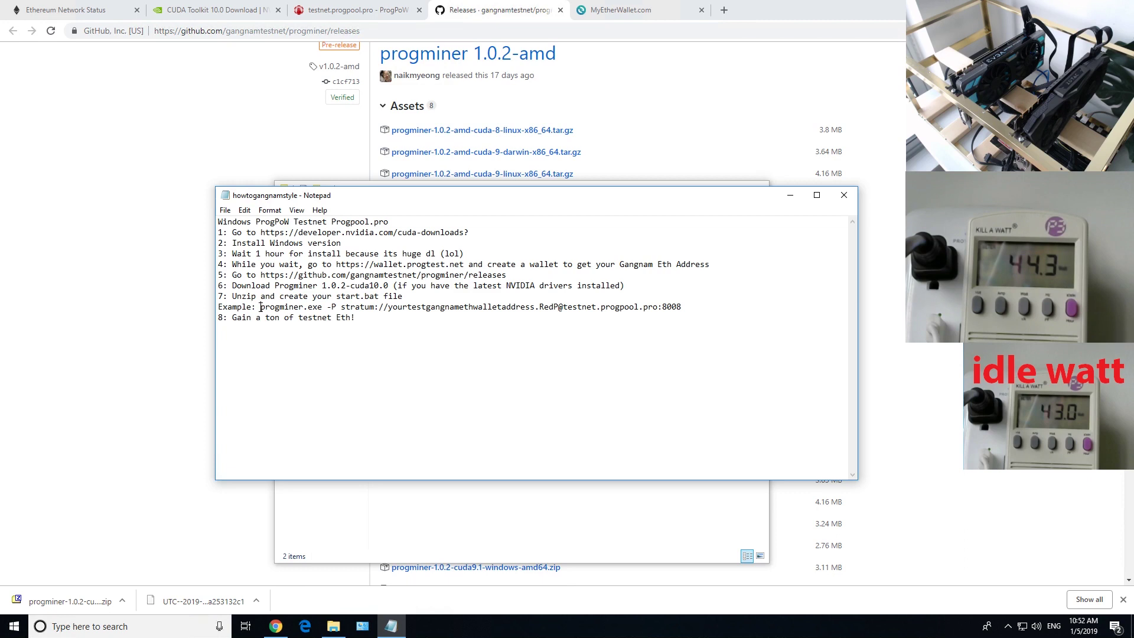
left_click_drag(264, 306, 318, 306)
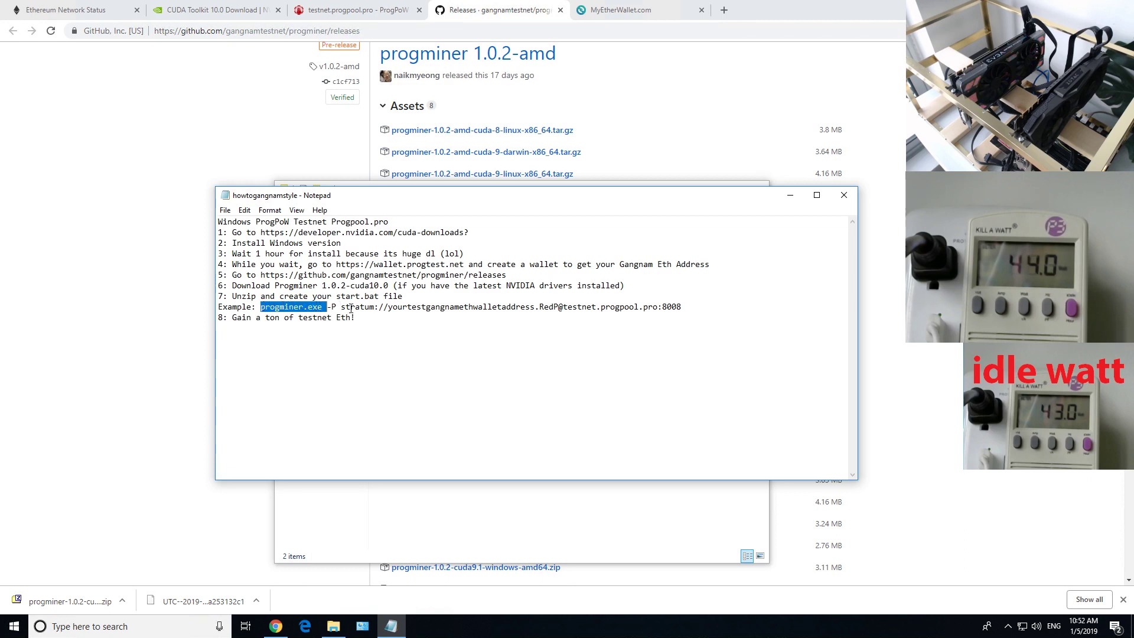
left_click(345, 307)
left_click_drag(343, 308, 421, 309)
left_click(392, 308)
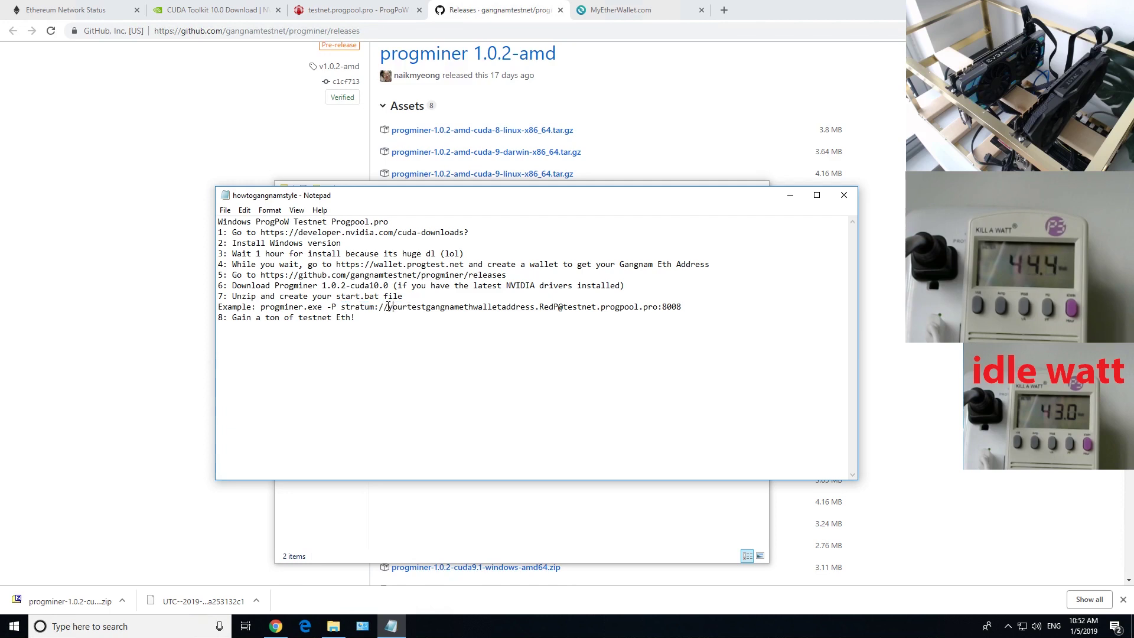
left_click_drag(402, 308, 497, 306)
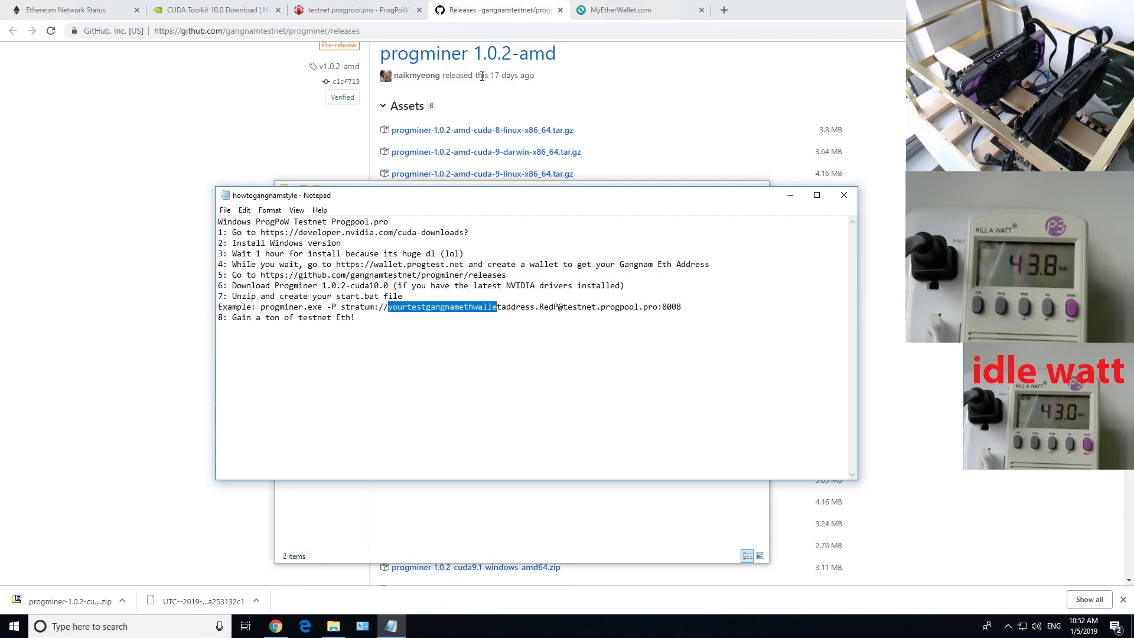
Copy the wallet address from MyEtherWallet and paste it over yourtestgangnamethwalletaddress in the notes
left_click(625, 15)
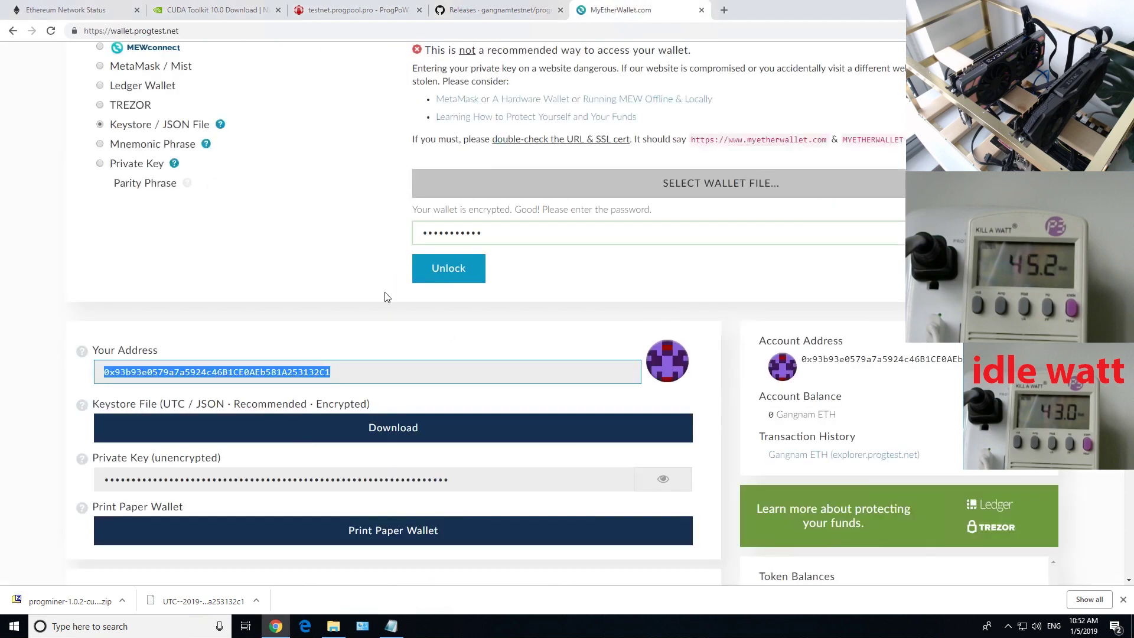
left_click_drag(333, 372, 95, 374)
key("ctrl+c")
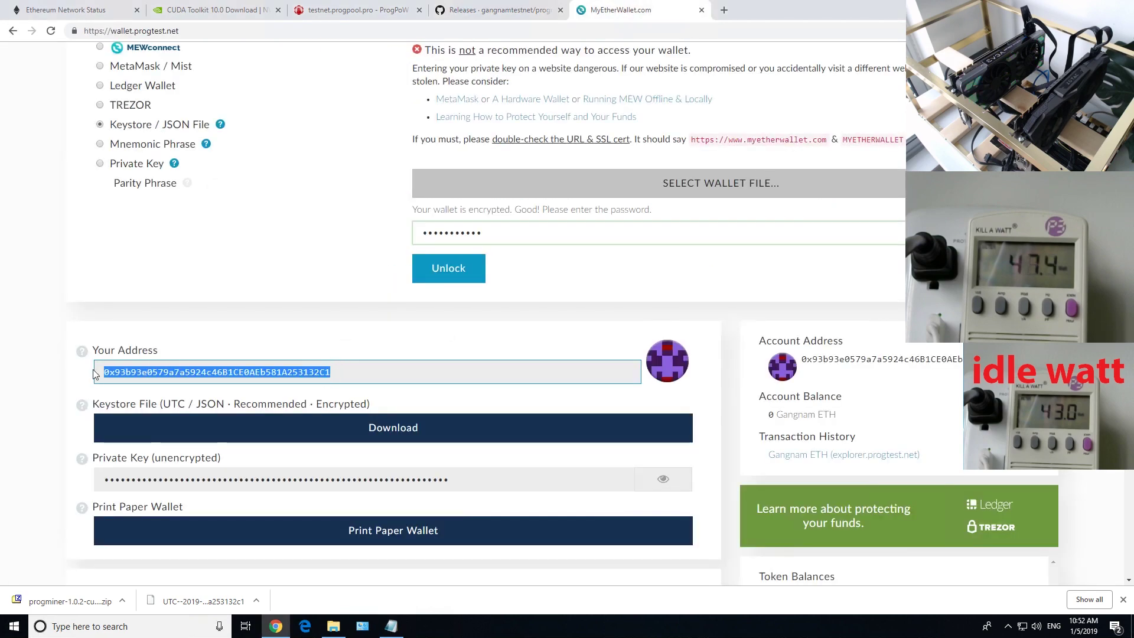
left_click(391, 627)
left_click(391, 309)
left_click_drag(391, 309, 531, 308)
key("ctrl+v")
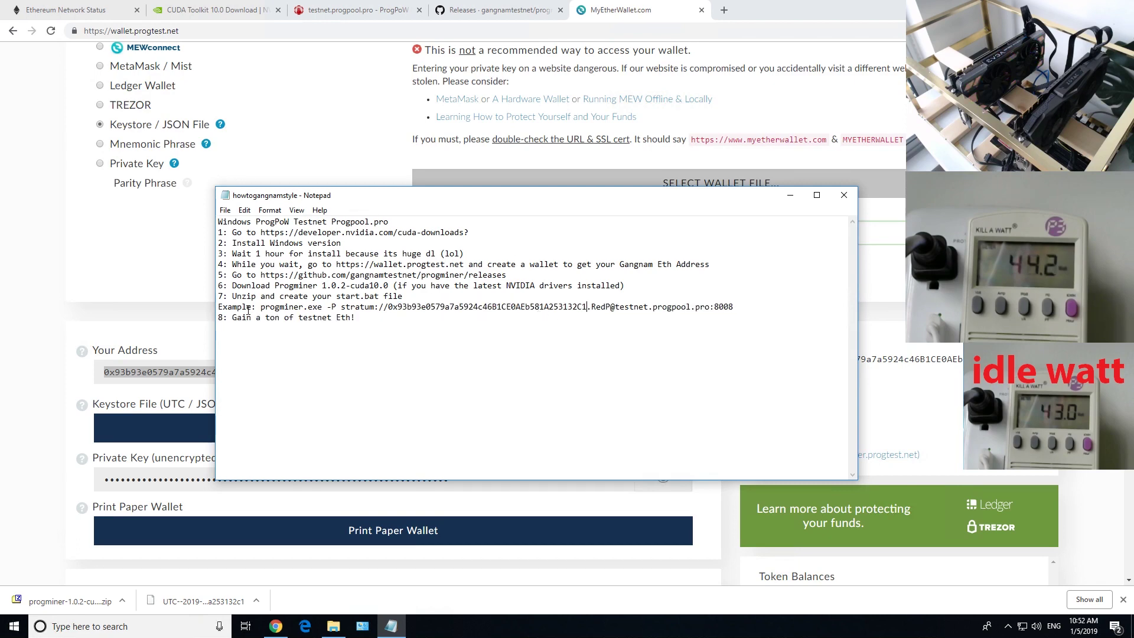
left_click(334, 626)
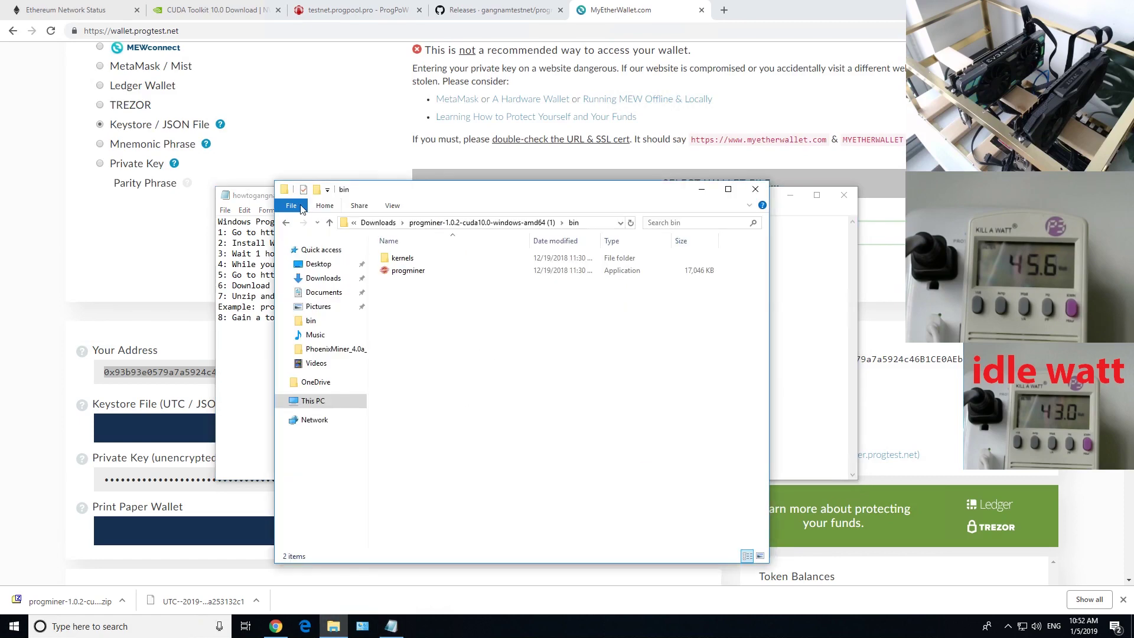
Find the existing start batch file in the ProgminerWorking bin folder
left_click(286, 222)
left_click(286, 222)
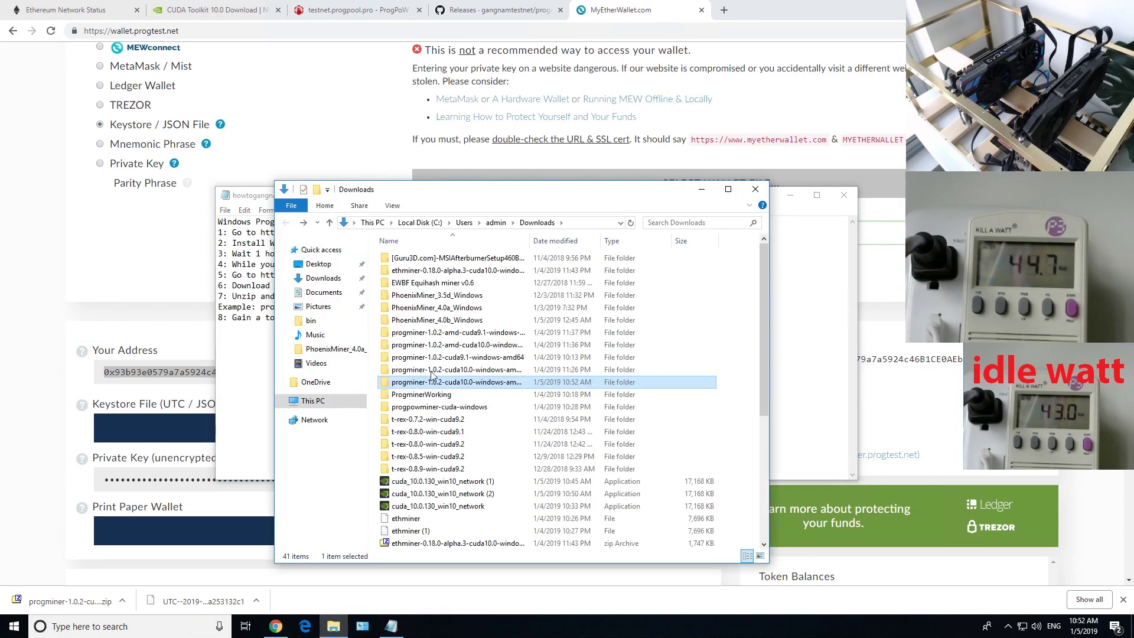
double_click(412, 258)
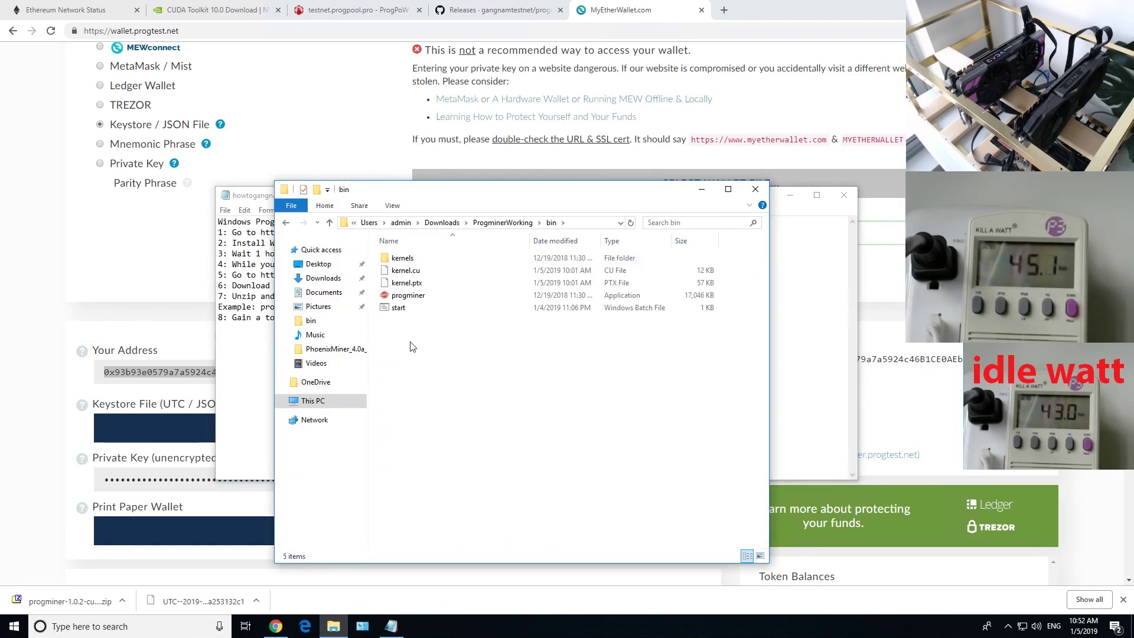
left_click(405, 310)
Open start in the progminer-1.0.2-cuda10.0-windows-amd64 (1) bin folder for editing
left_click(285, 223)
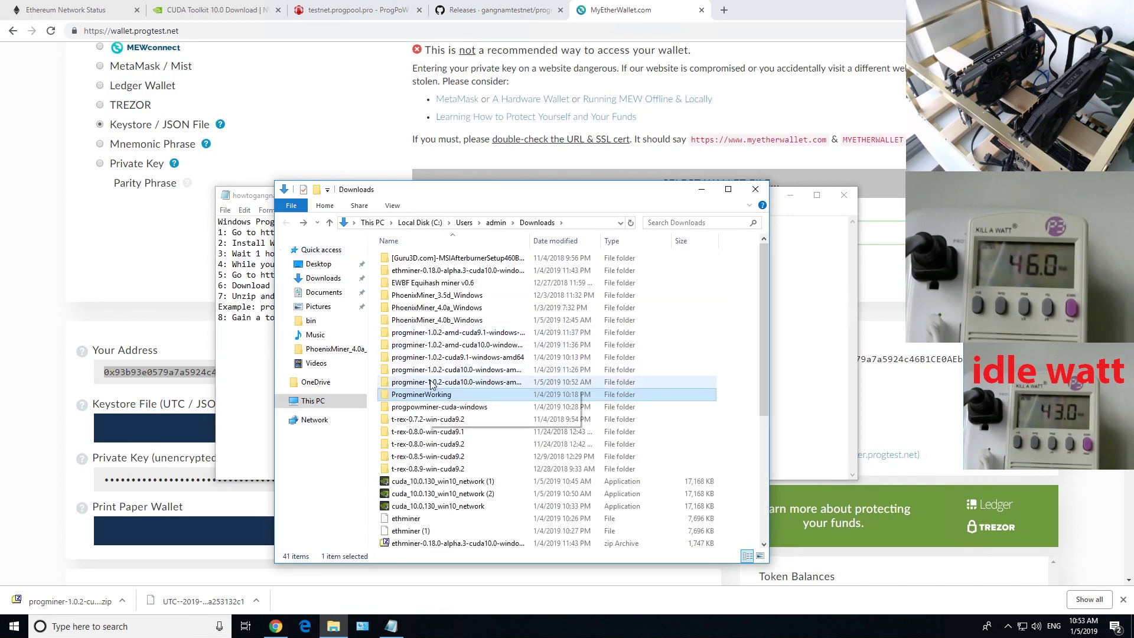
double_click(439, 359)
double_click(413, 259)
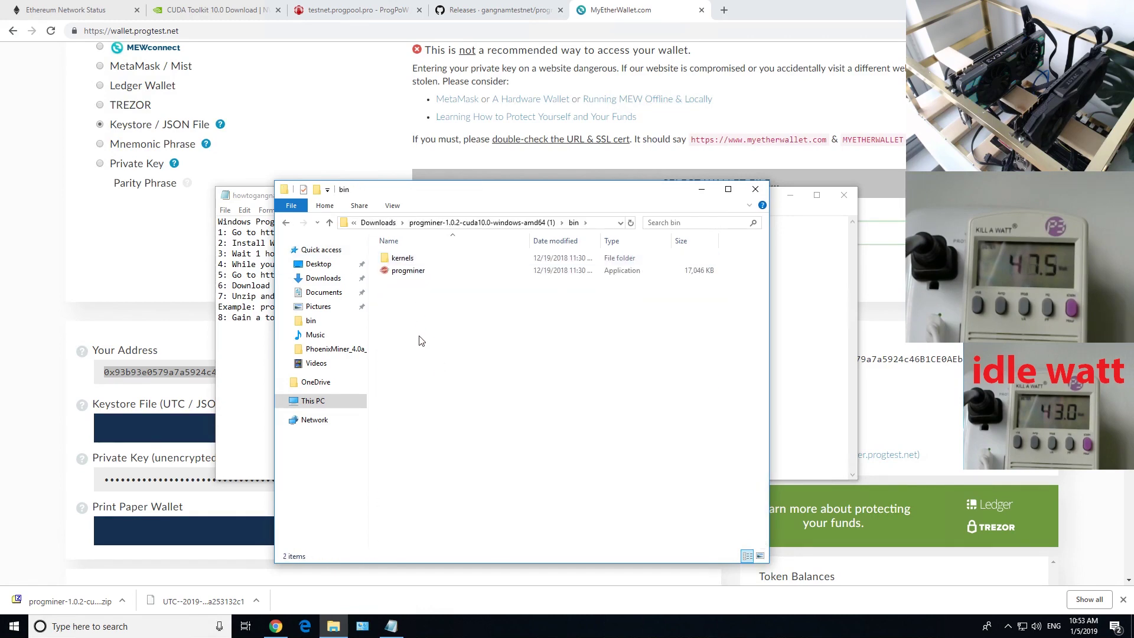
right_click(404, 285)
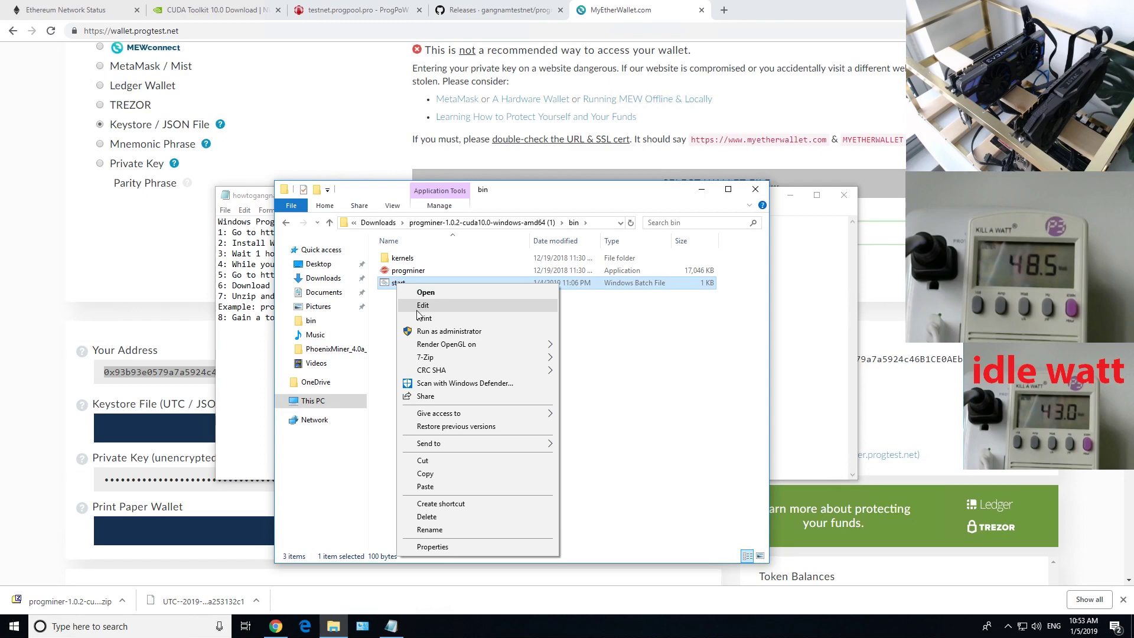
left_click(417, 308)
Copy the full wallet address from the MyEtherWallet page
left_click_drag(471, 171, 463, 295)
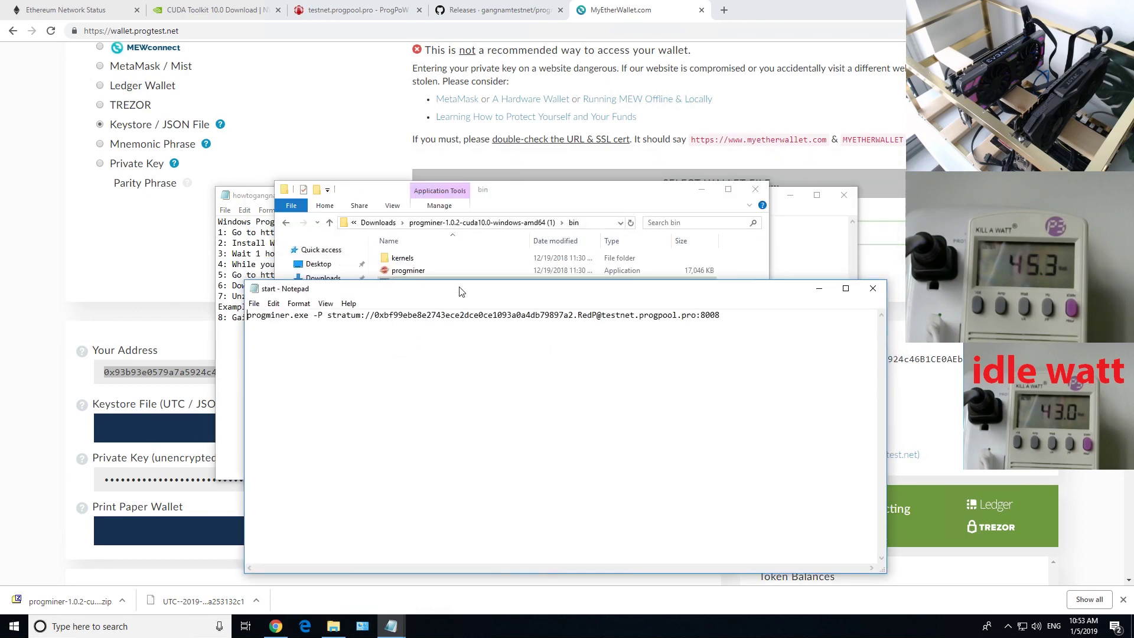
left_click(173, 354)
left_click_drag(332, 373, 104, 372)
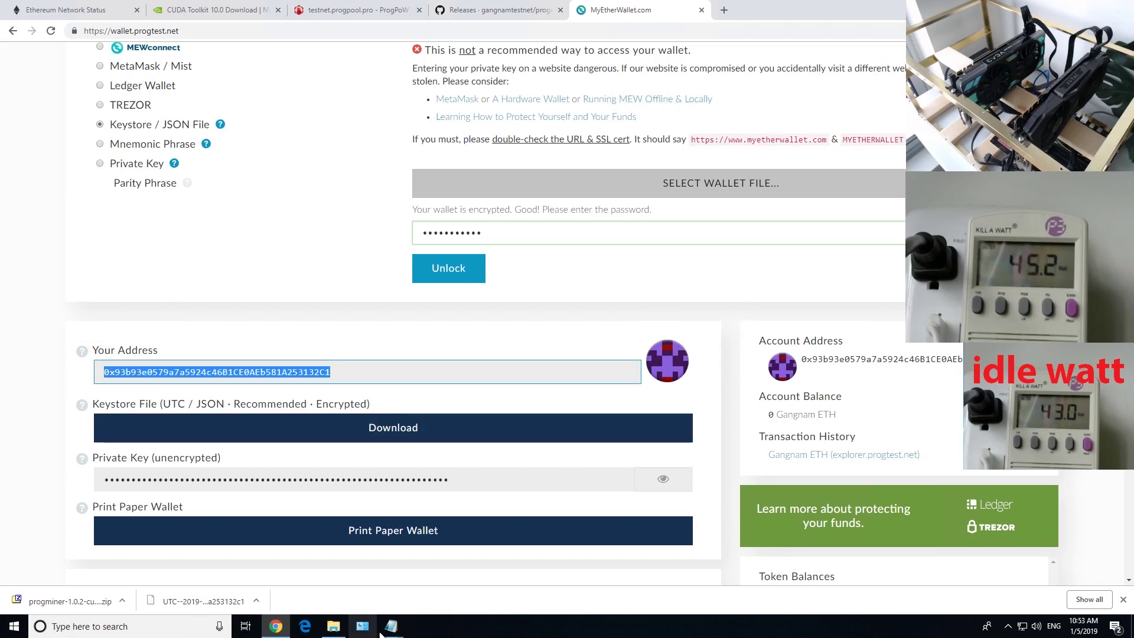
mouse_move(390, 628)
left_click(449, 584)
Paste the new wallet address over the old one after stratum:// in start.bat
left_click_drag(376, 317, 566, 323)
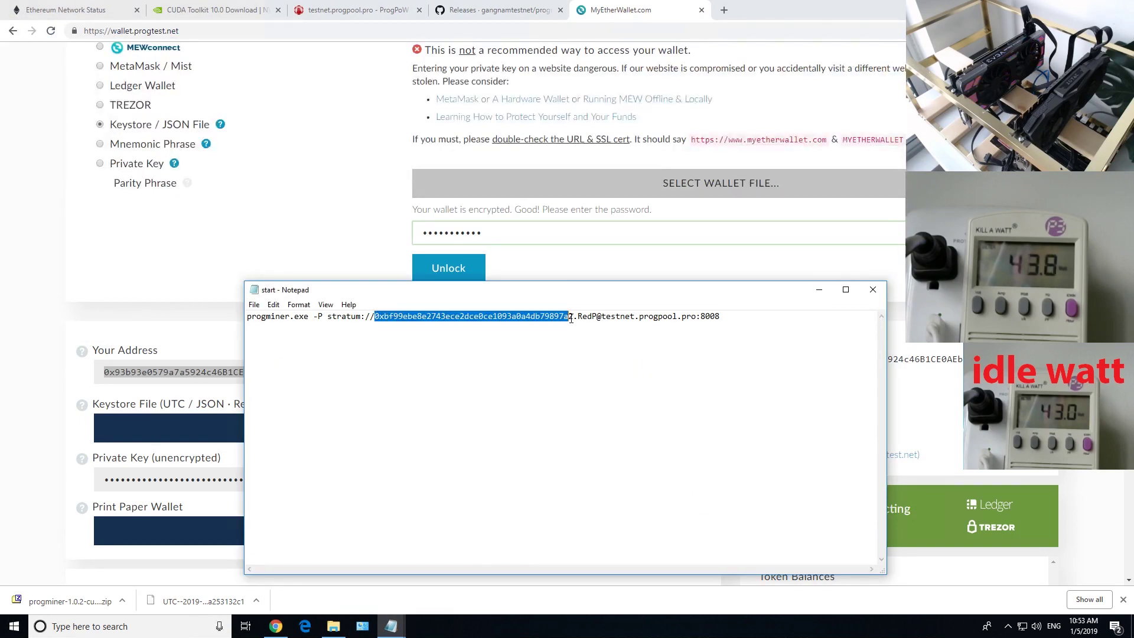
key("ctrl+v")
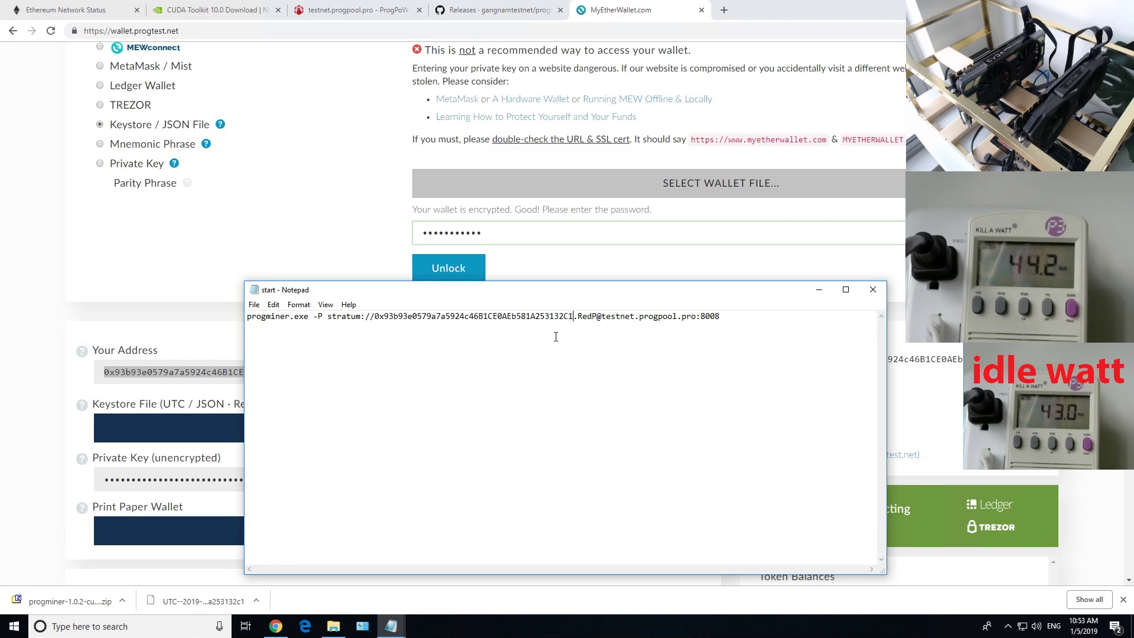
left_click_drag(579, 317, 596, 316)
left_click_drag(582, 317, 707, 317)
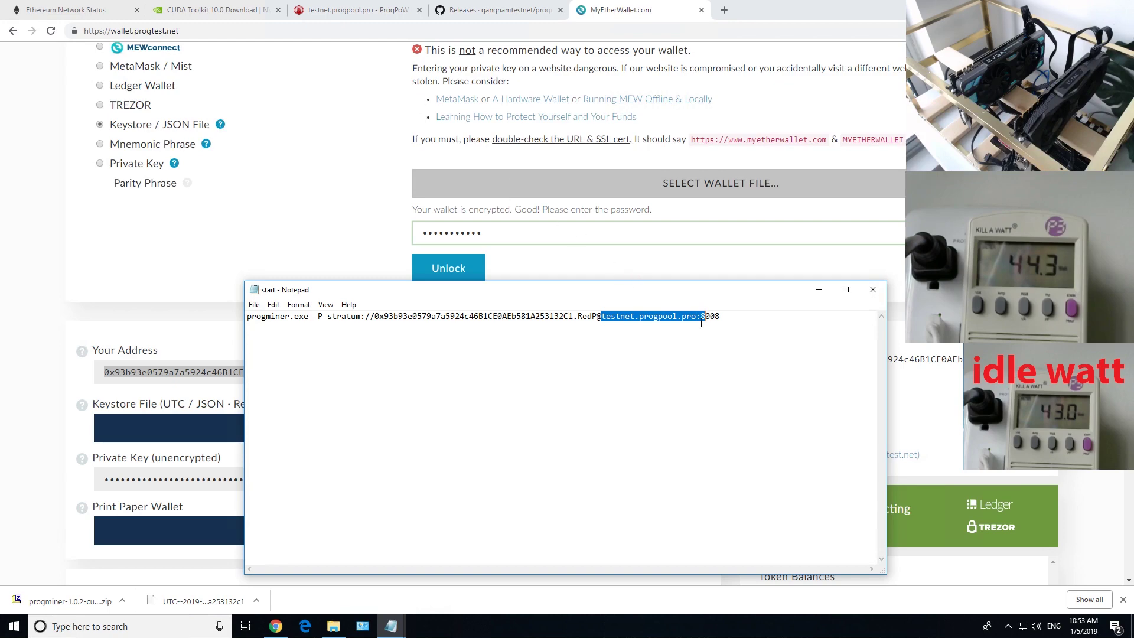
left_click(355, 10)
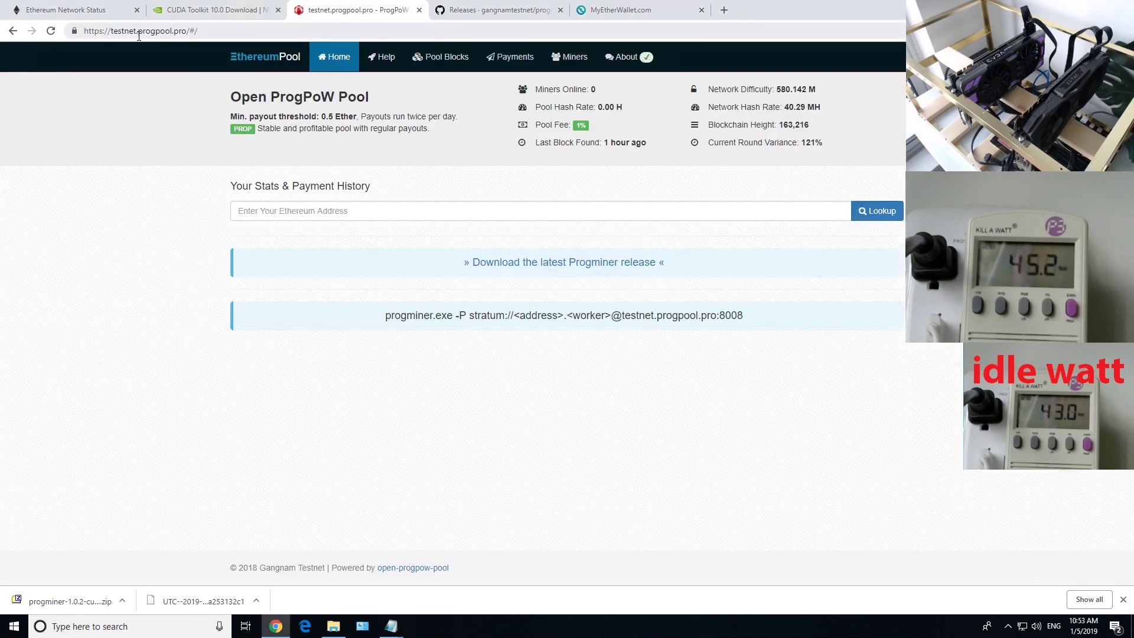
left_click_drag(91, 29, 171, 31)
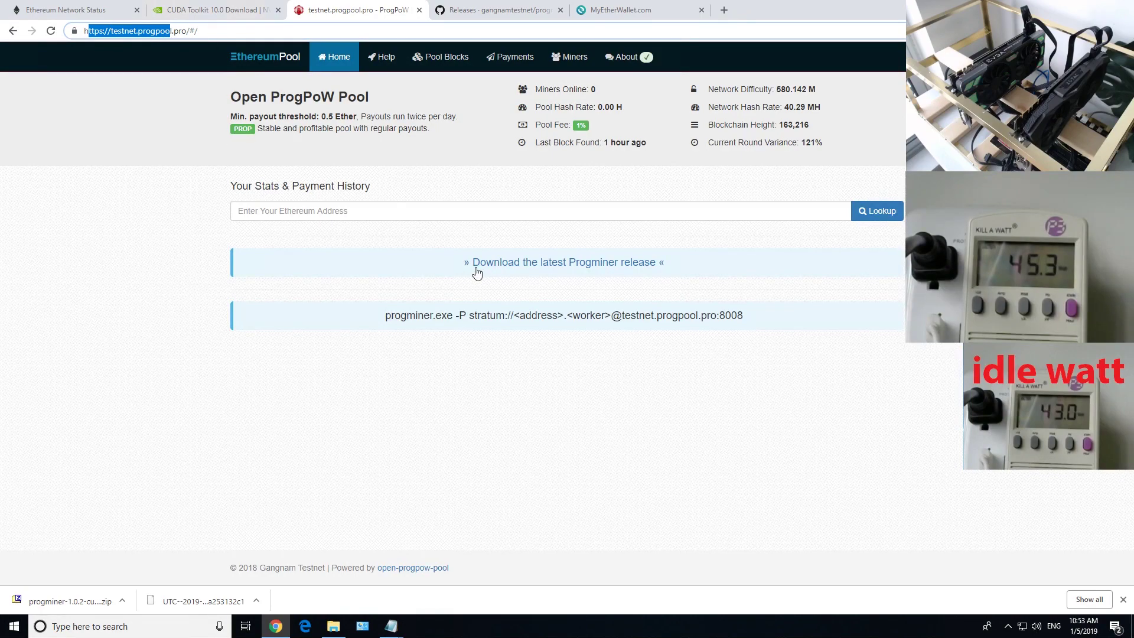
left_click(367, 126)
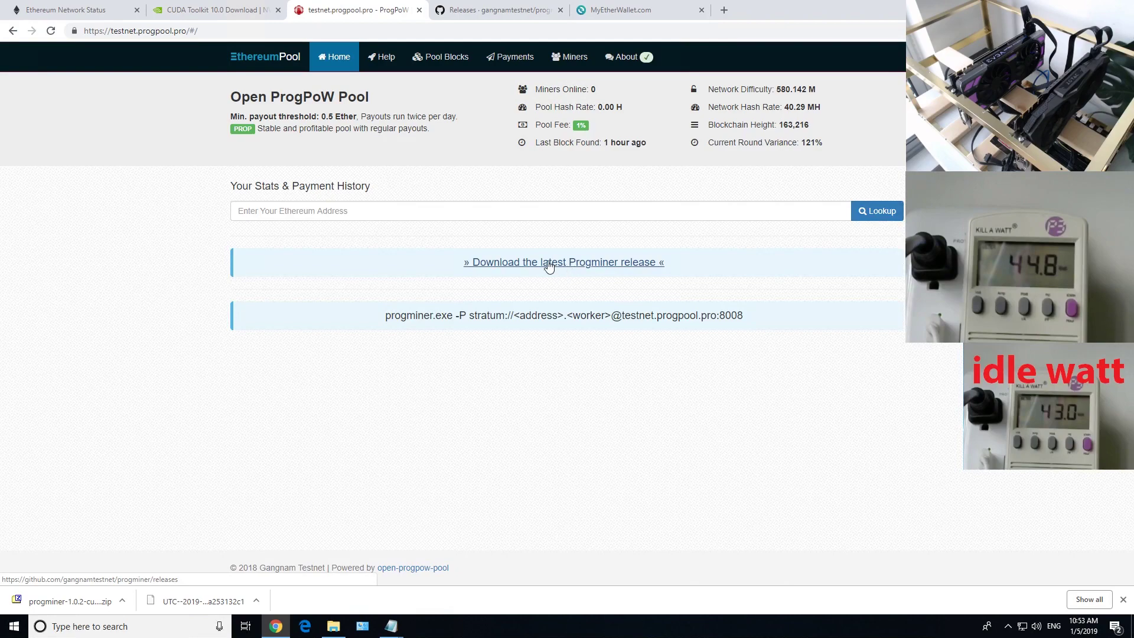
left_click(459, 10)
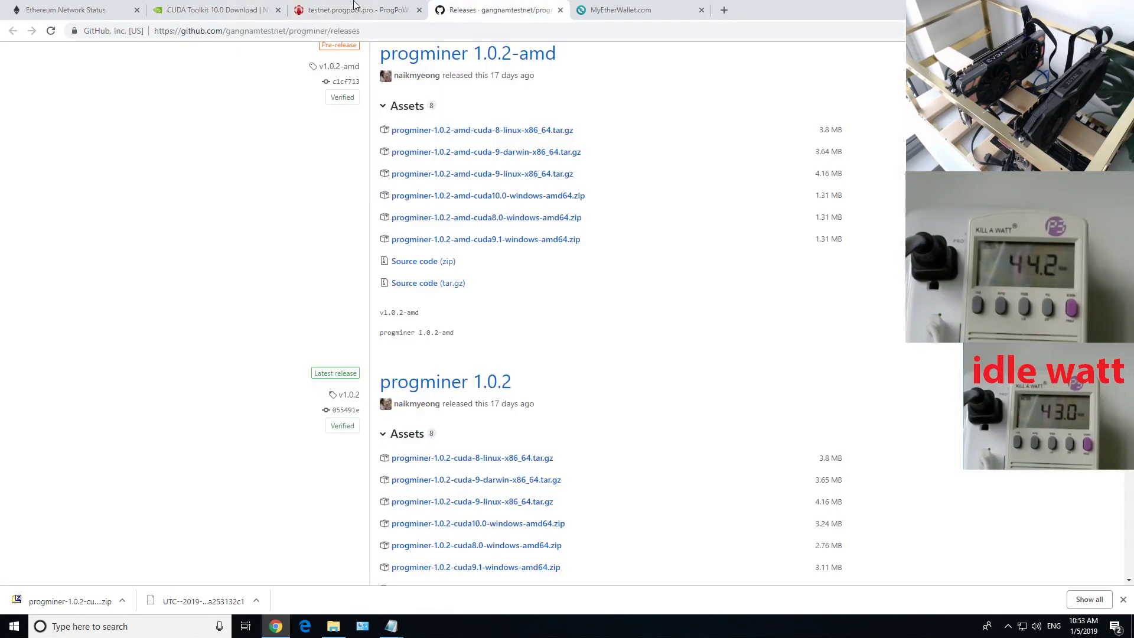
left_click(356, 8)
left_click_drag(383, 320, 635, 316)
left_click(513, 316)
left_click_drag(513, 316, 570, 313)
Save the edited start batch file with File > Save and close Notepad
left_click(391, 627)
left_click(443, 582)
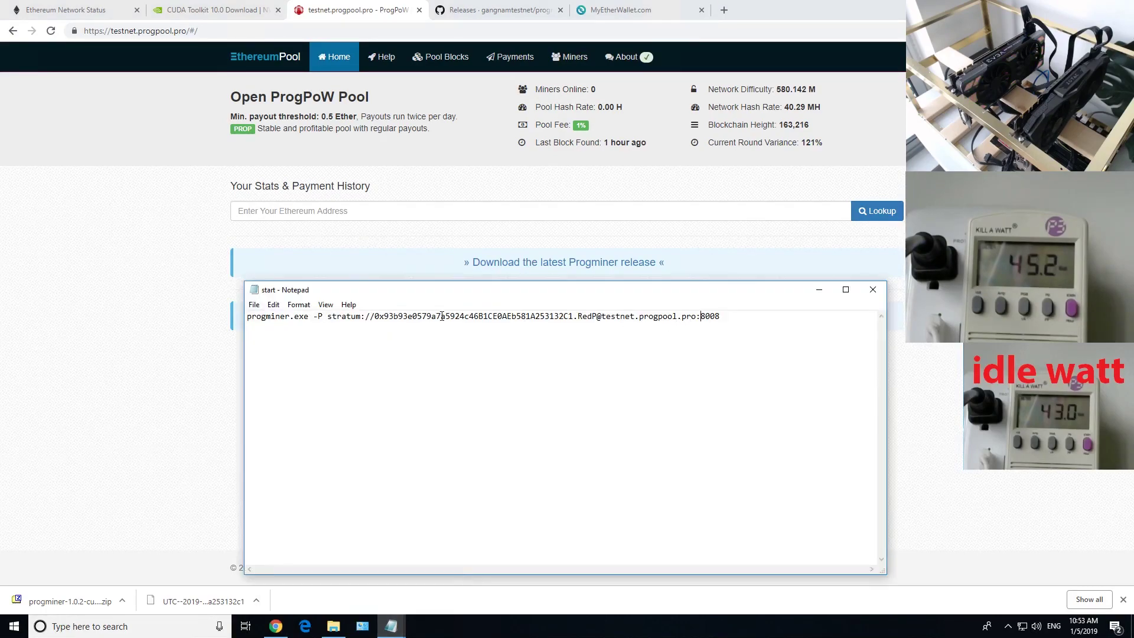
left_click_drag(379, 322, 576, 318)
left_click(494, 316)
left_click(255, 304)
left_click(269, 345)
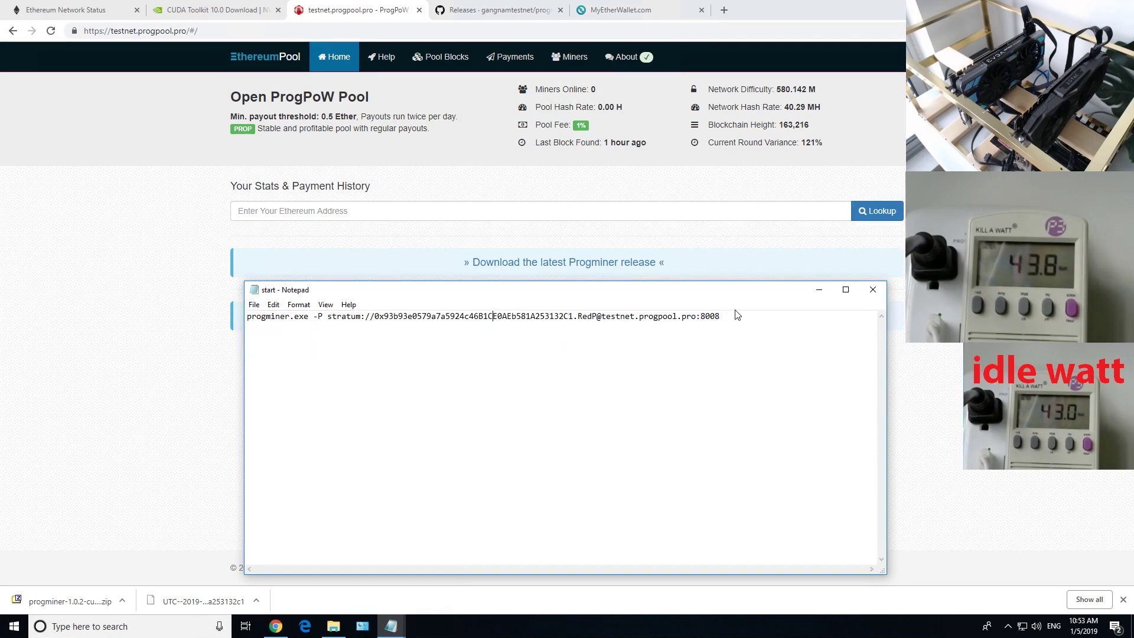
left_click(874, 289)
Move the how-to notes lower and the cuda10.0 bin folder to the upper left
left_click(334, 627)
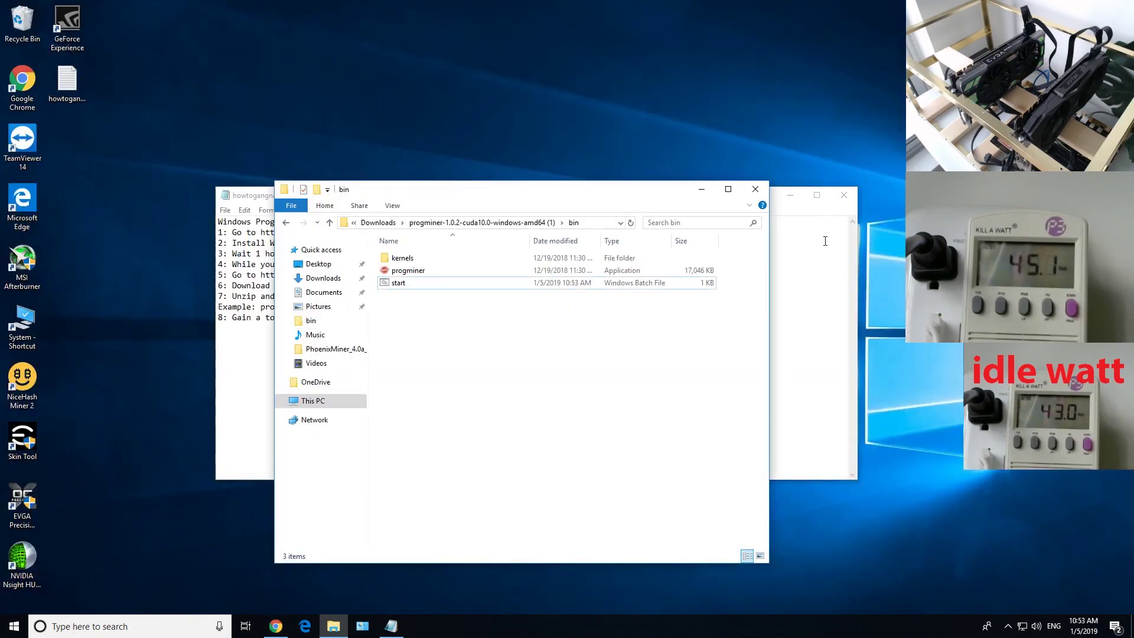
left_click_drag(712, 198, 637, 359)
left_click_drag(511, 195, 344, 35)
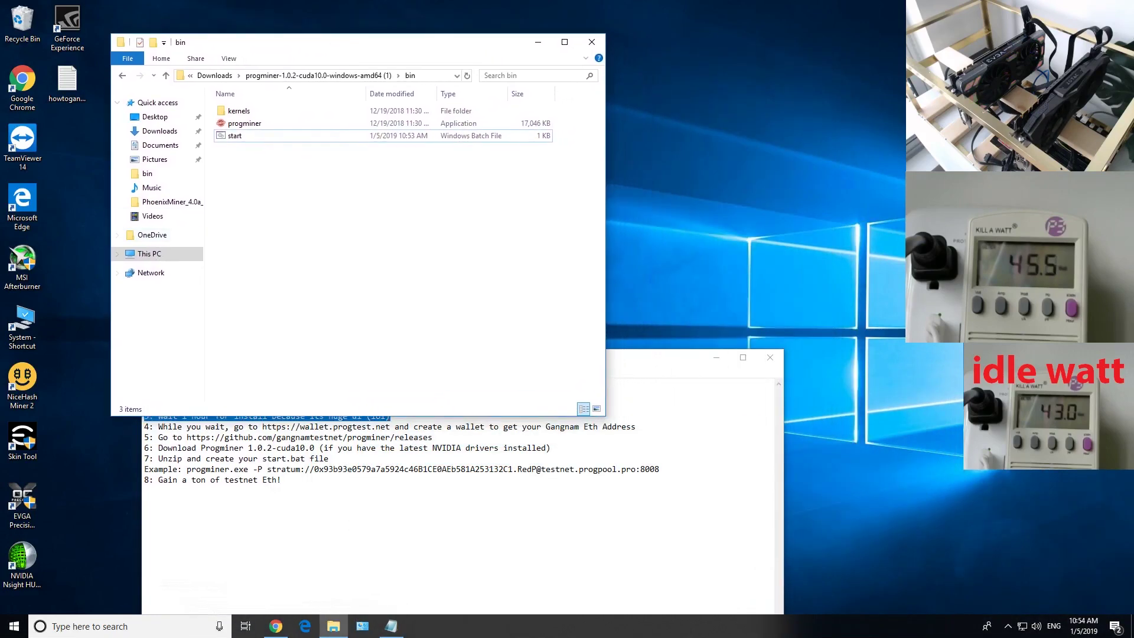
left_click(1008, 626)
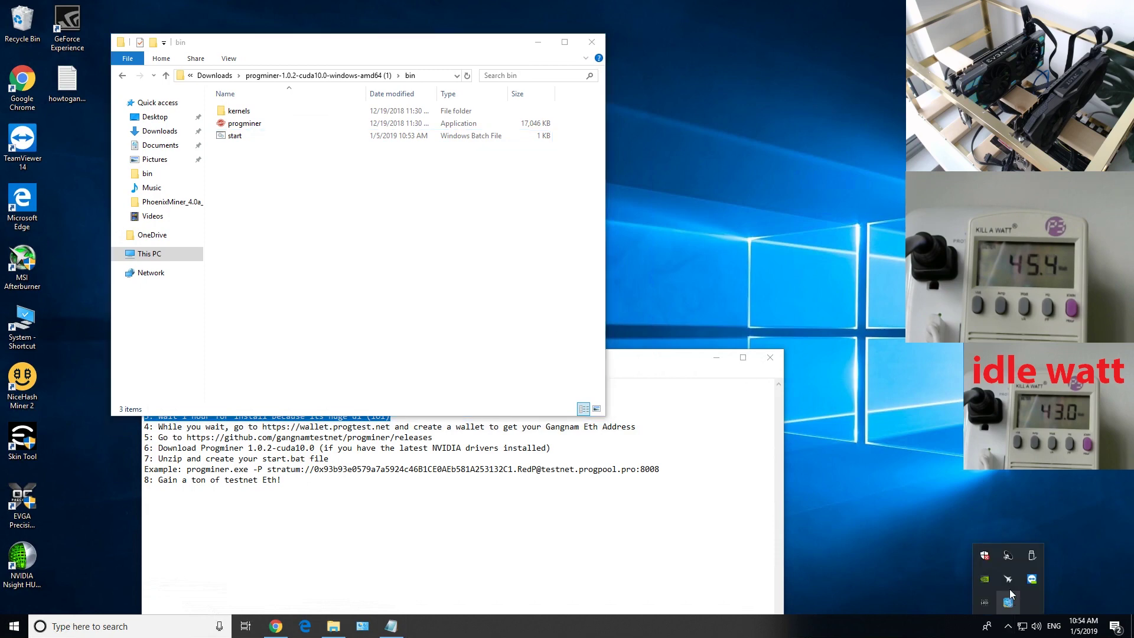
Compare the GTX 1070 and GTX 1070 Ti clock and power settings in MSI Afterburner
left_click(1008, 579)
left_click_drag(451, 192, 480, 164)
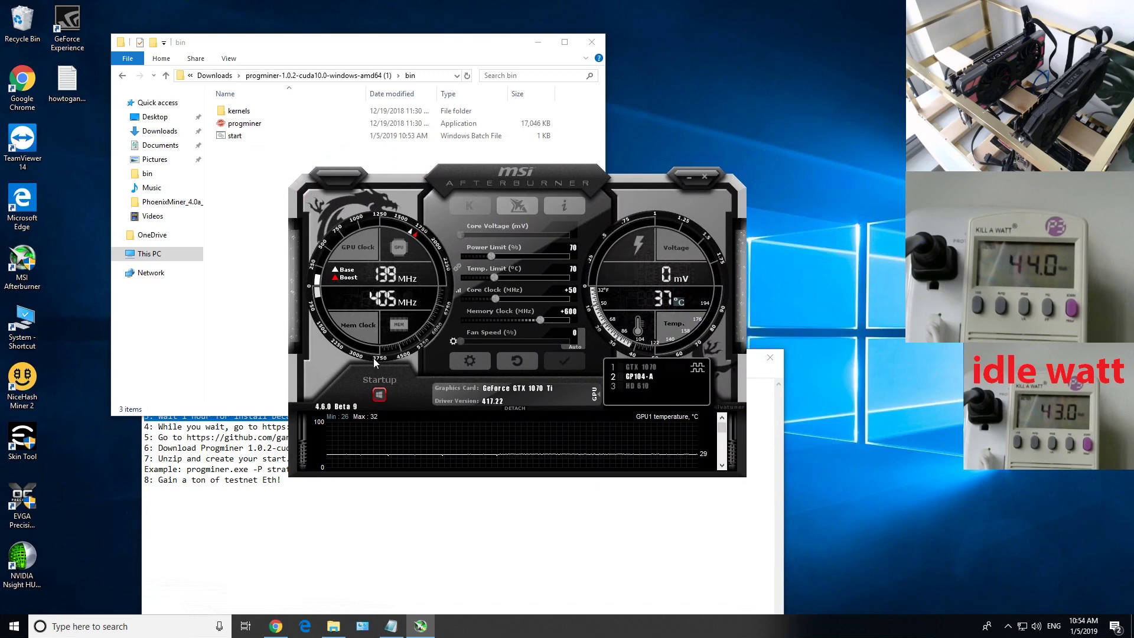
left_click(649, 367)
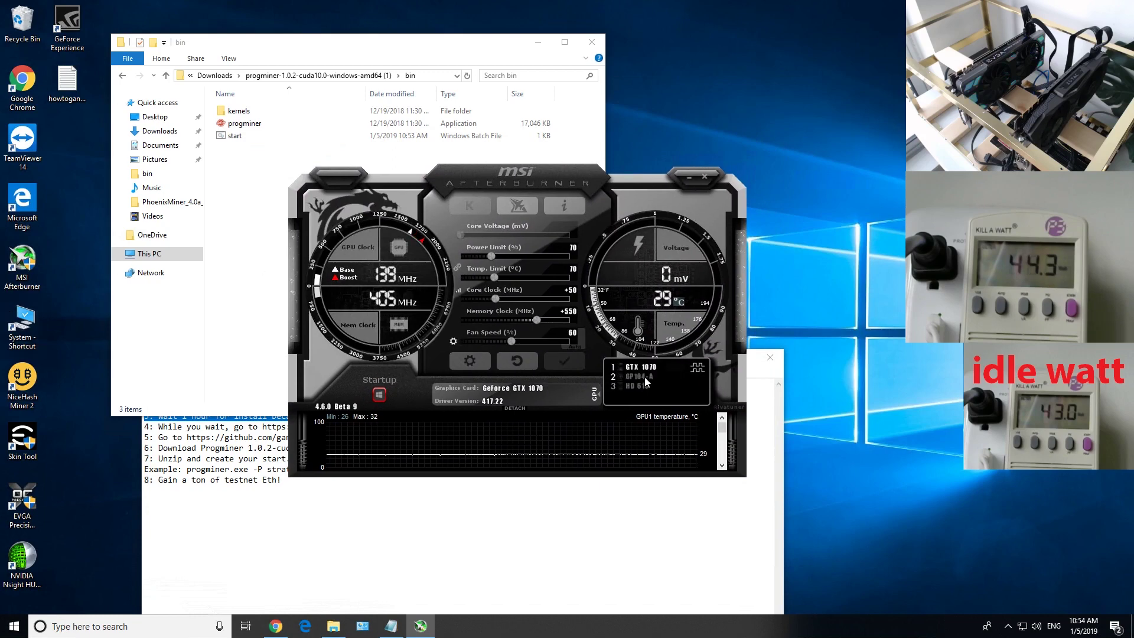
left_click(644, 377)
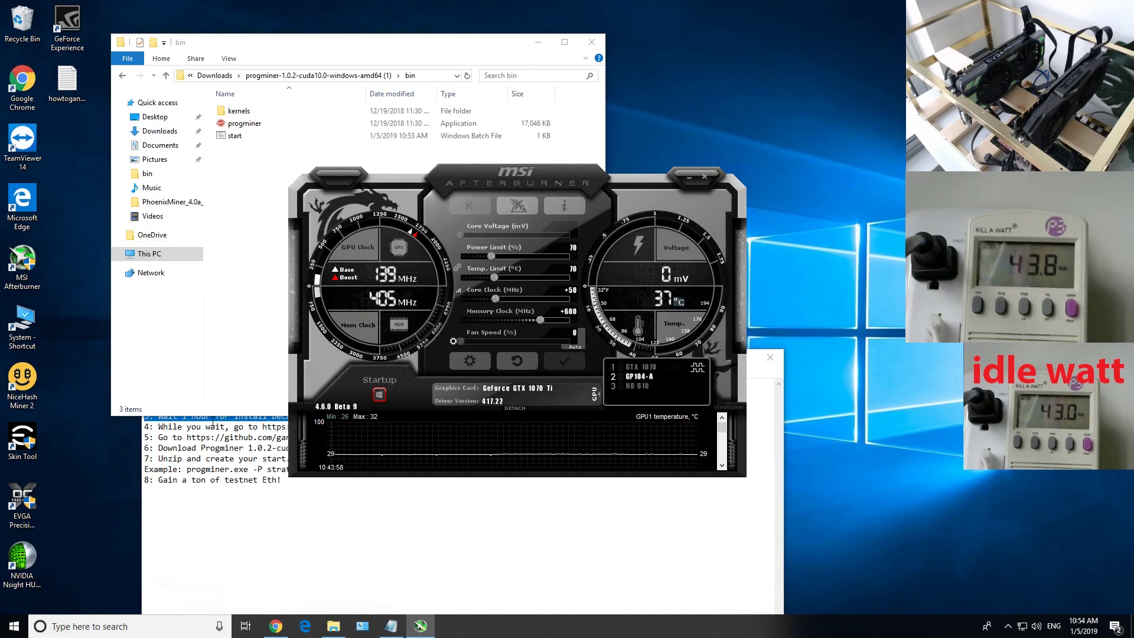
left_click(654, 368)
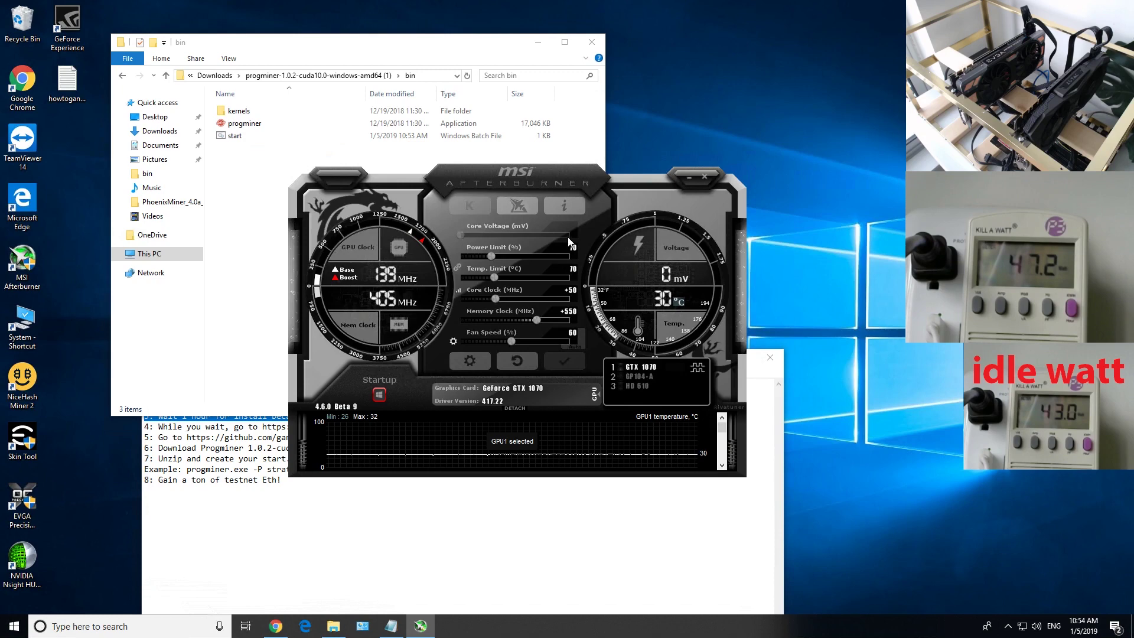
mouse_move(575, 255)
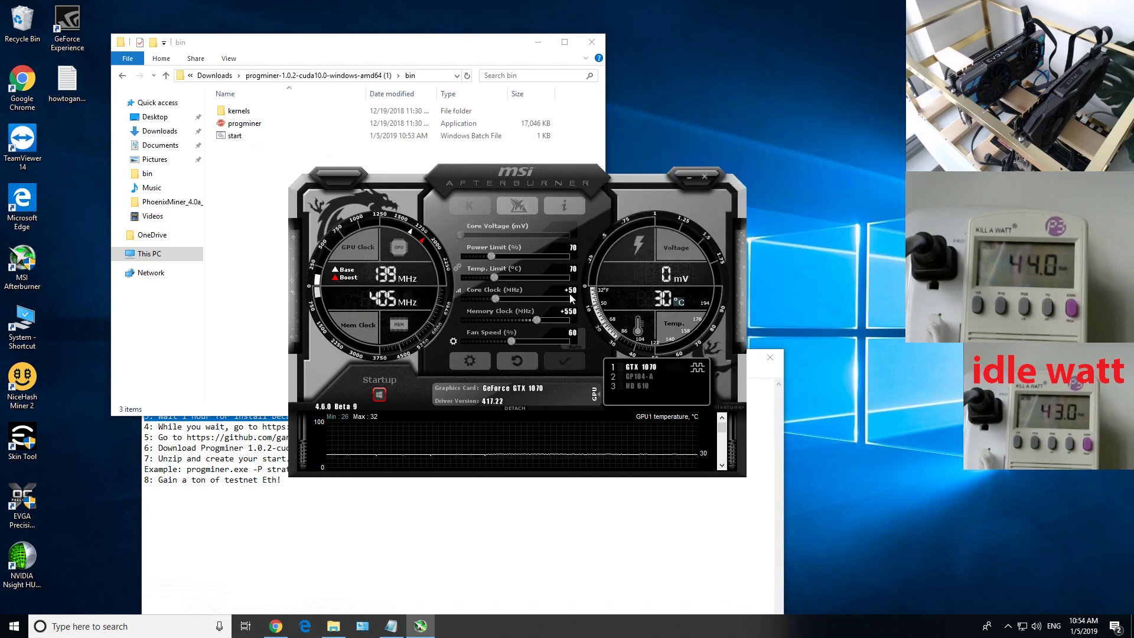
left_click(639, 376)
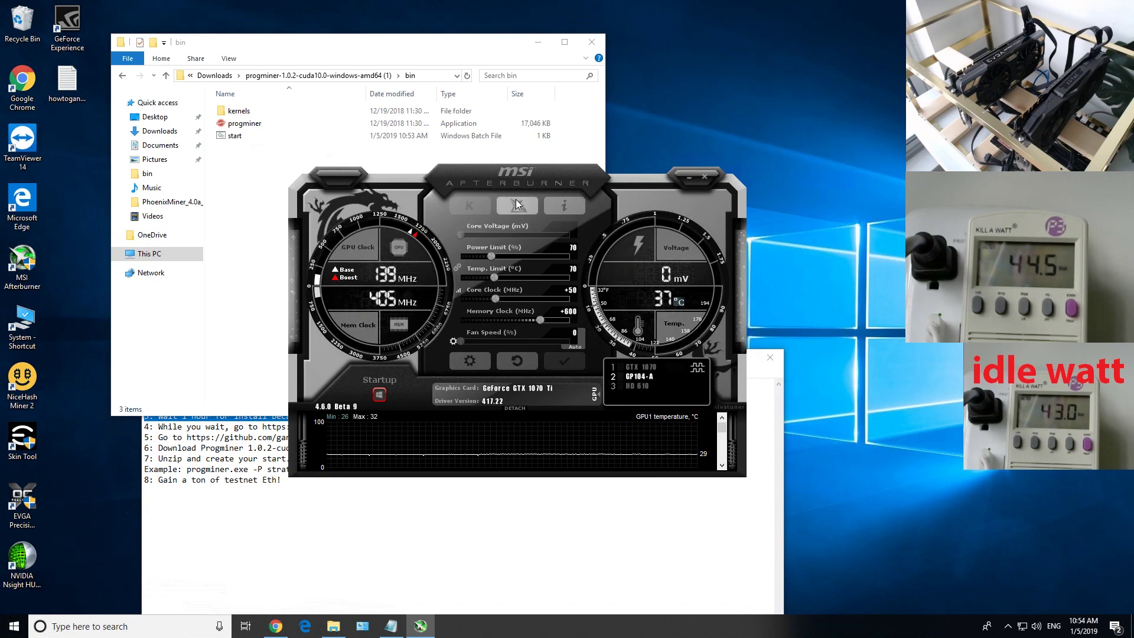
Move Afterburner to the lower left and review the example command in the how-to notes
left_click_drag(525, 182, 261, 325)
left_click(515, 477)
left_click_drag(270, 491, 144, 470)
left_click(717, 358)
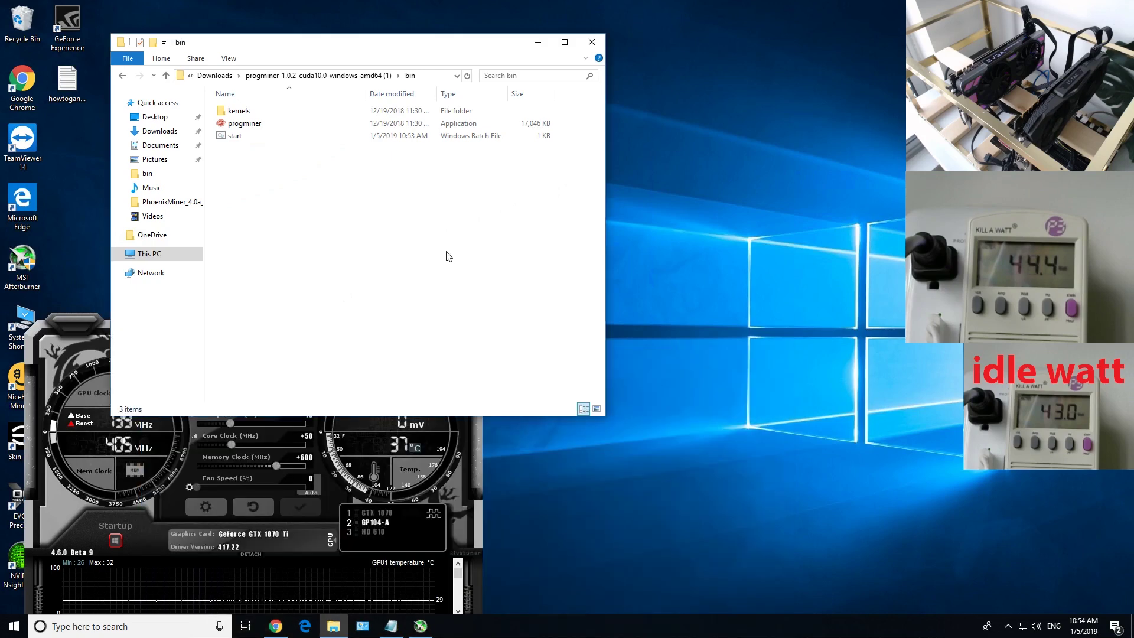
Run start.bat to launch progminer, then move its console up to reveal MSI Afterburner
left_click(241, 138)
double_click(241, 136)
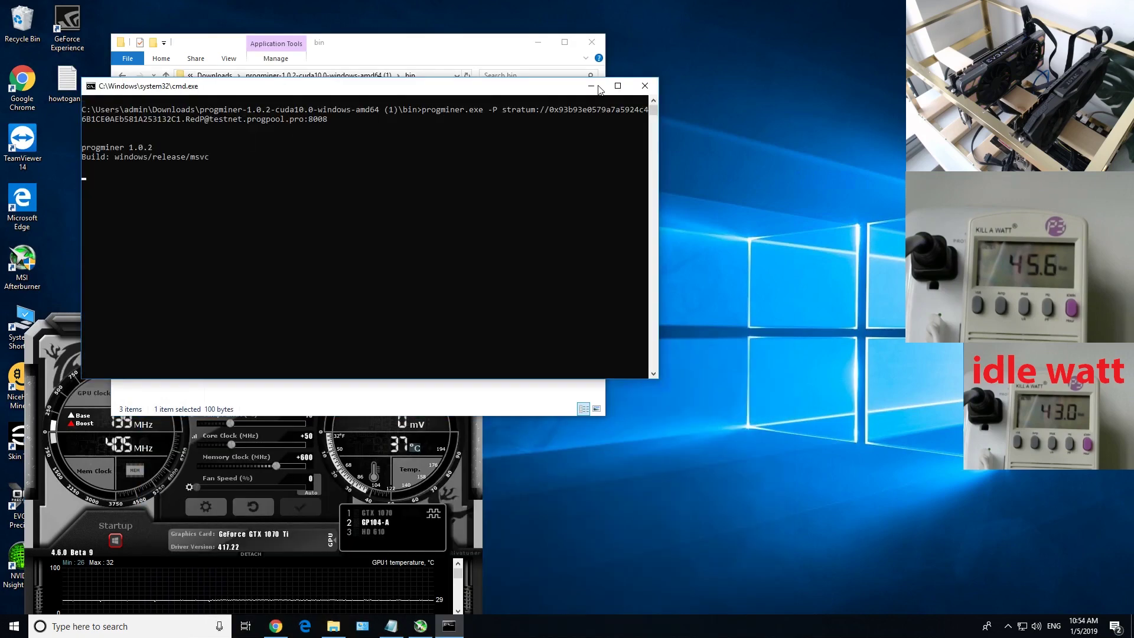
left_click(538, 43)
left_click_drag(341, 90, 292, 20)
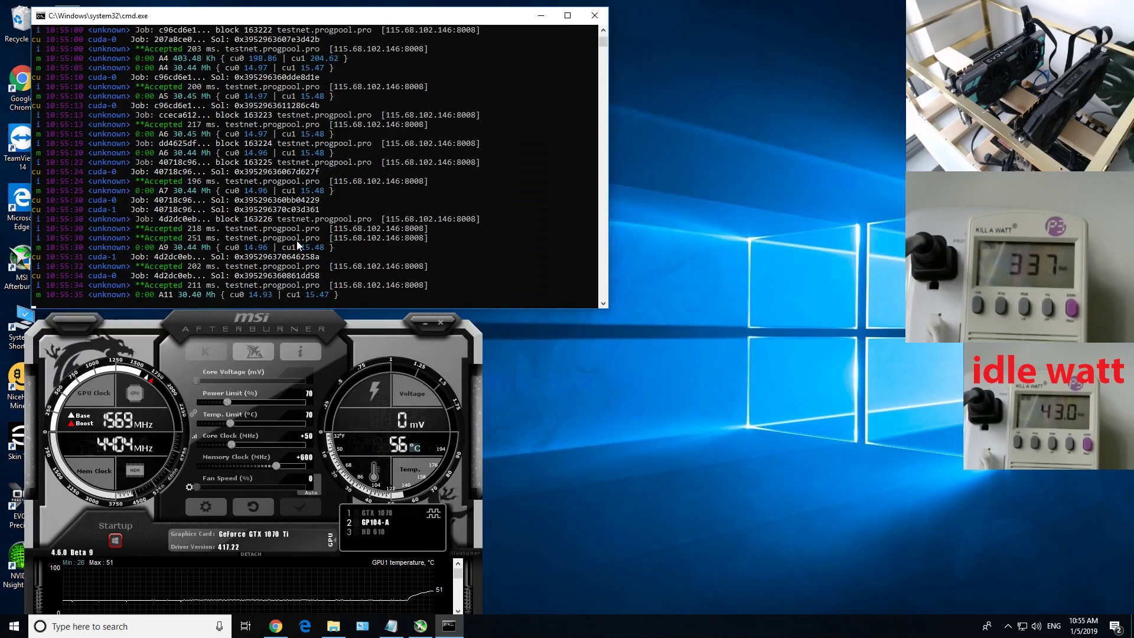
Reposition the browser and open the Open ProgPoW Pool Miners list
left_click(276, 626)
key("super+Right")
left_click_drag(812, 73, 639, 61)
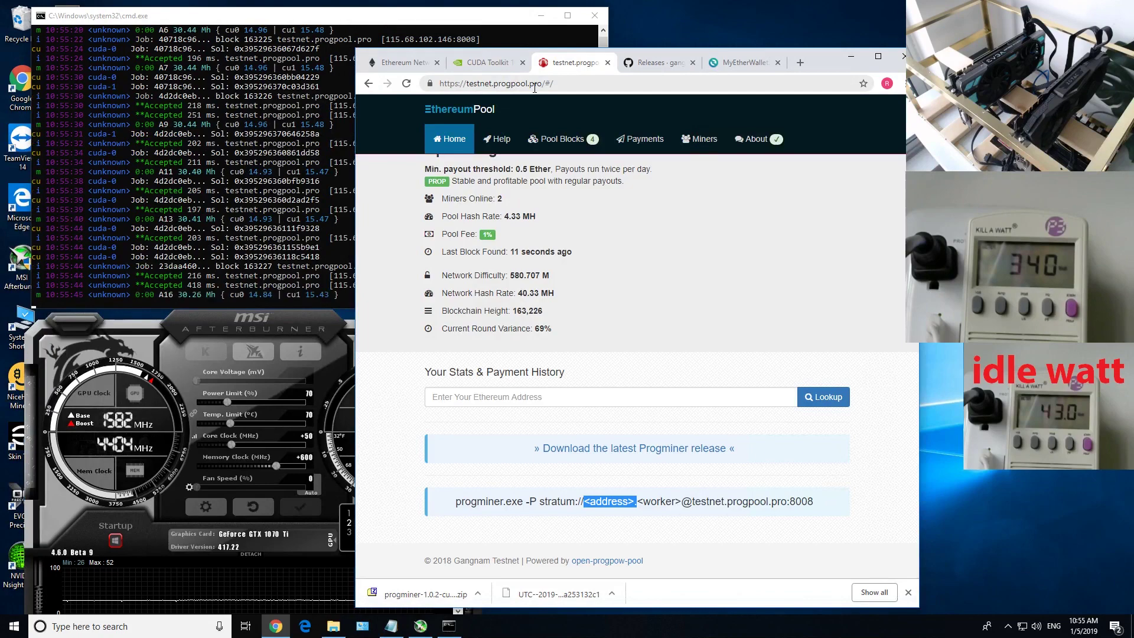
left_click(697, 139)
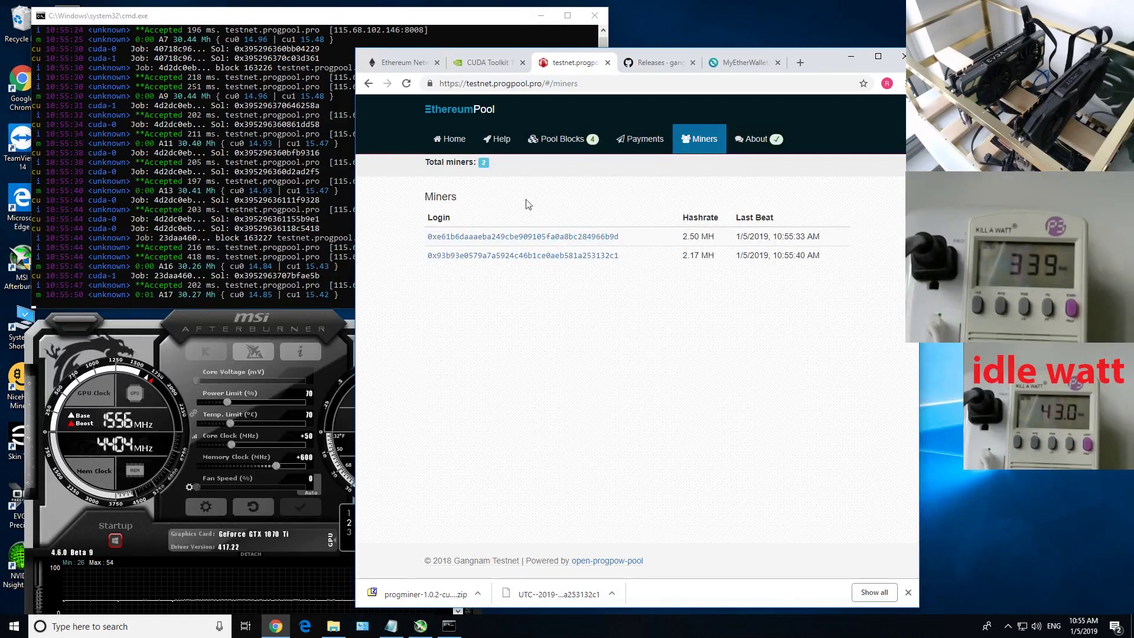
Check the wallet address's last characters in MyEtherWallet, then return to the Miners list
left_click(731, 66)
left_click(630, 529)
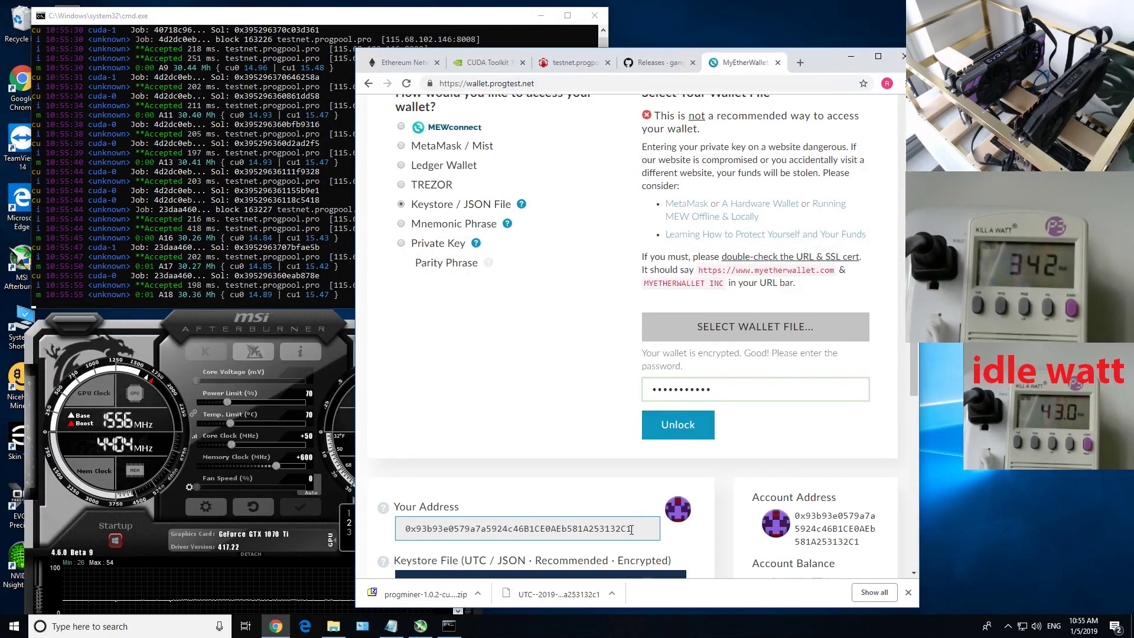
left_click_drag(631, 529, 610, 529)
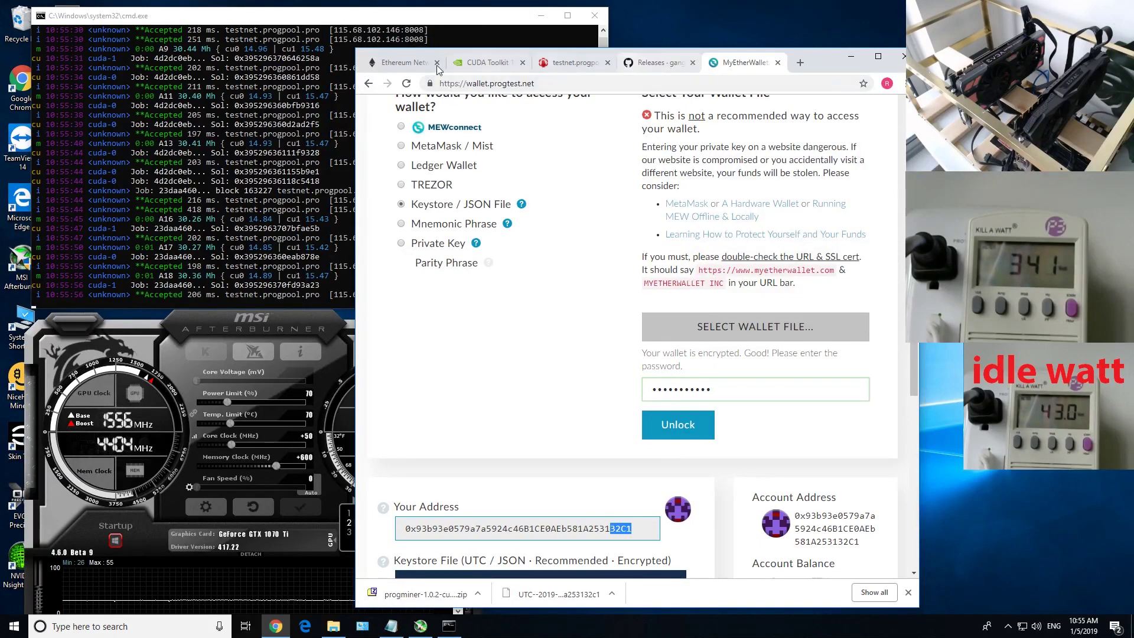
left_click(413, 63)
left_click(650, 67)
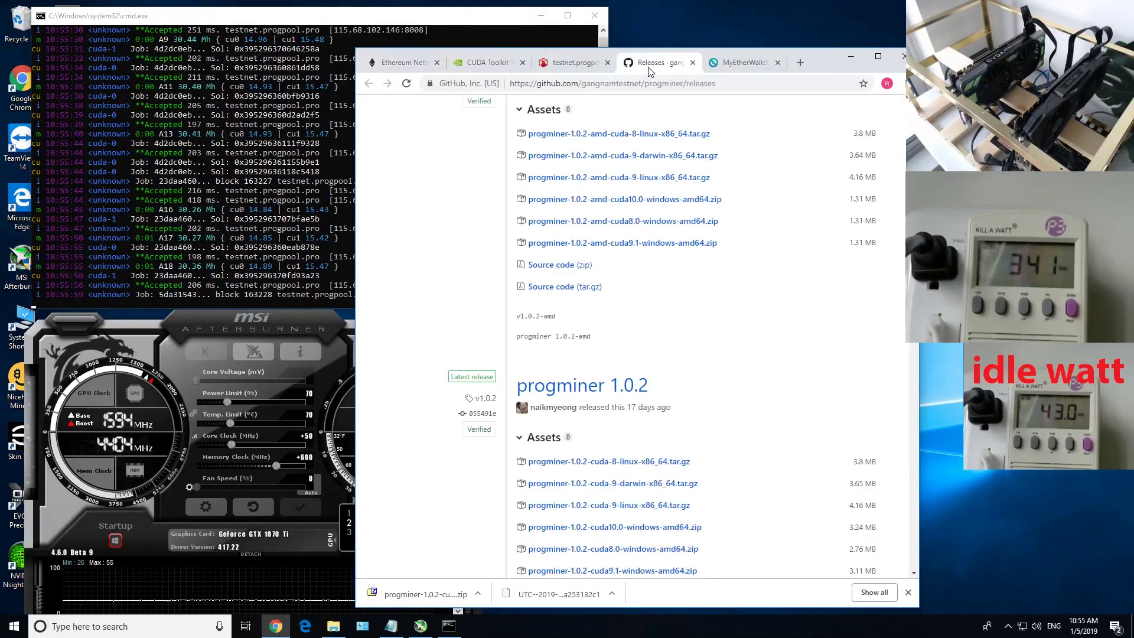
left_click(573, 63)
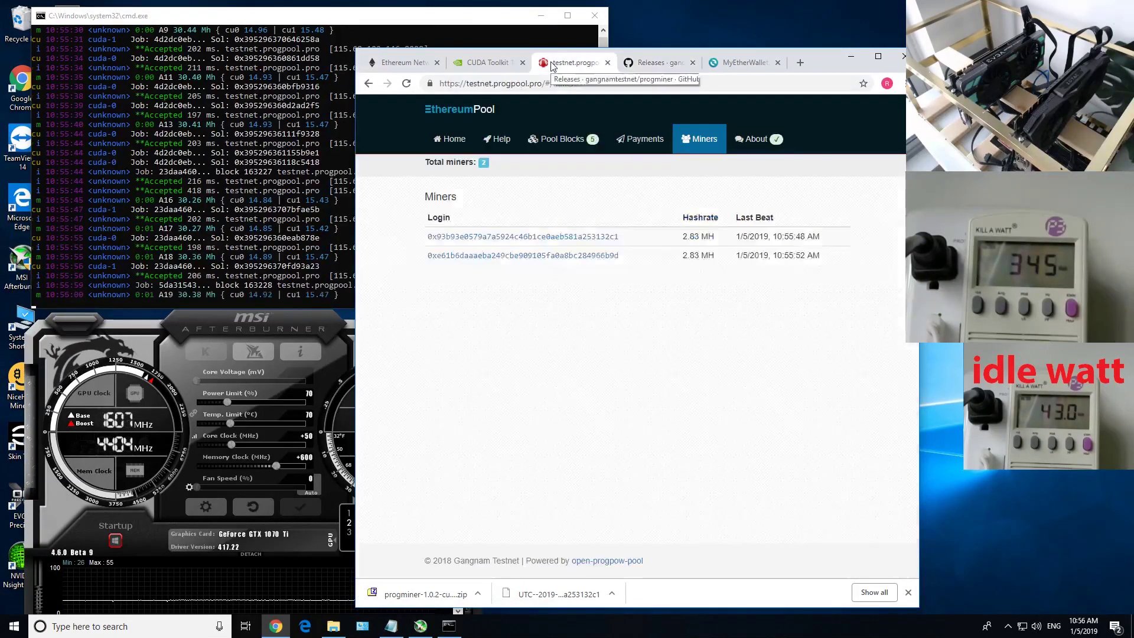
Open the wallet miner's account page and check worker RedP in the Workers table
left_click(602, 237)
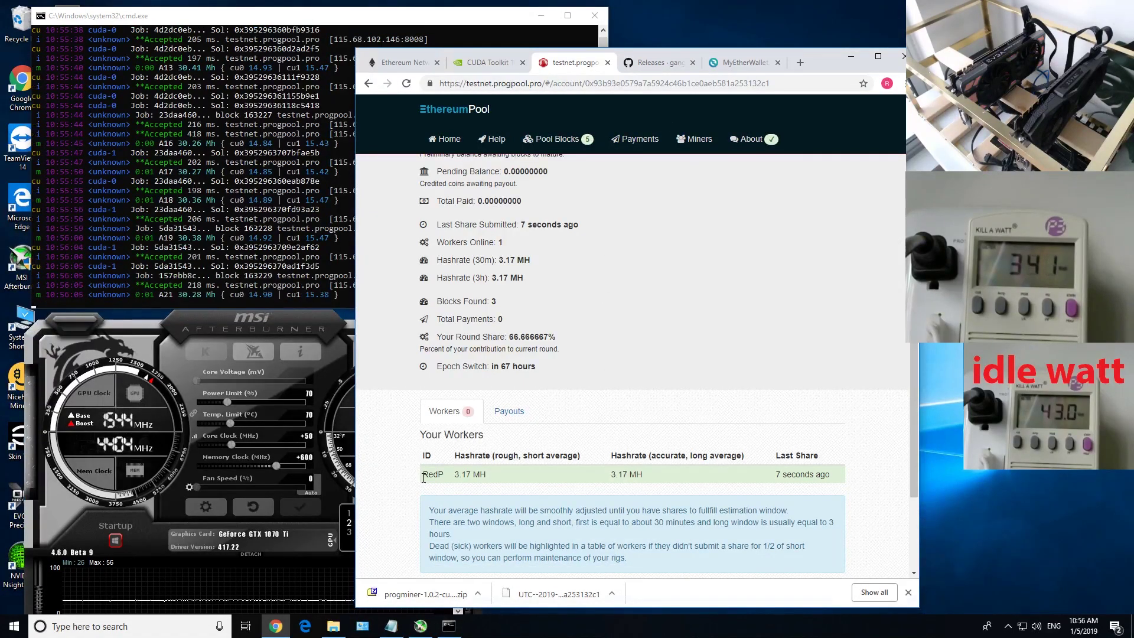
left_click_drag(423, 475, 444, 477)
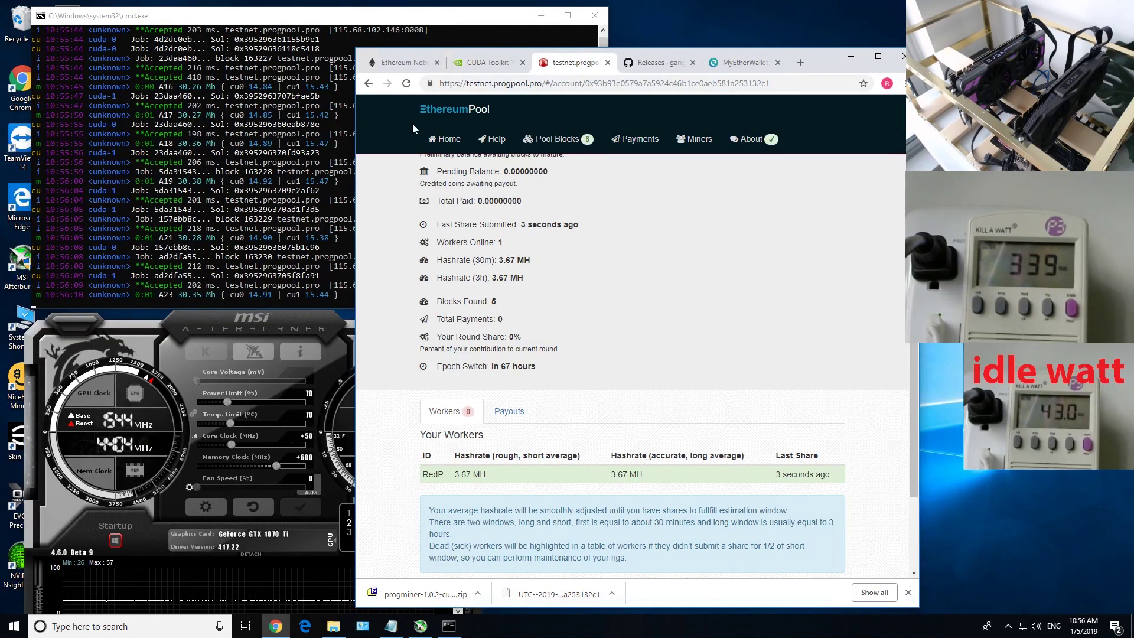
left_click_drag(613, 522, 738, 522)
left_click(652, 479)
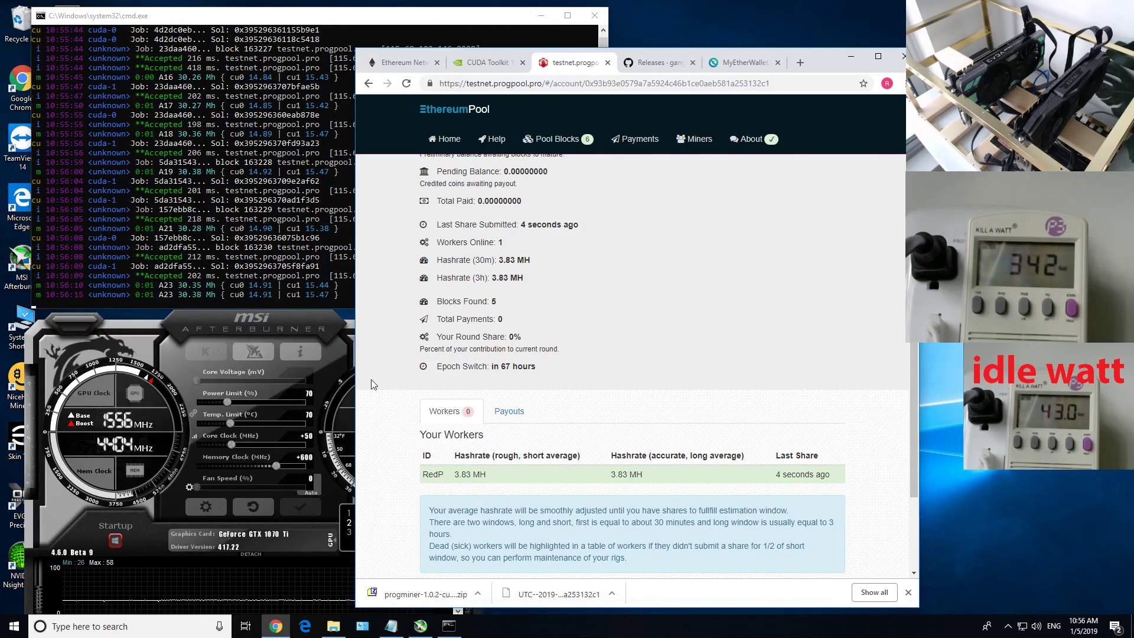
Check the worker's 3.83 MH long-average hashrate, view Payouts, then return to Workers
left_click(318, 296)
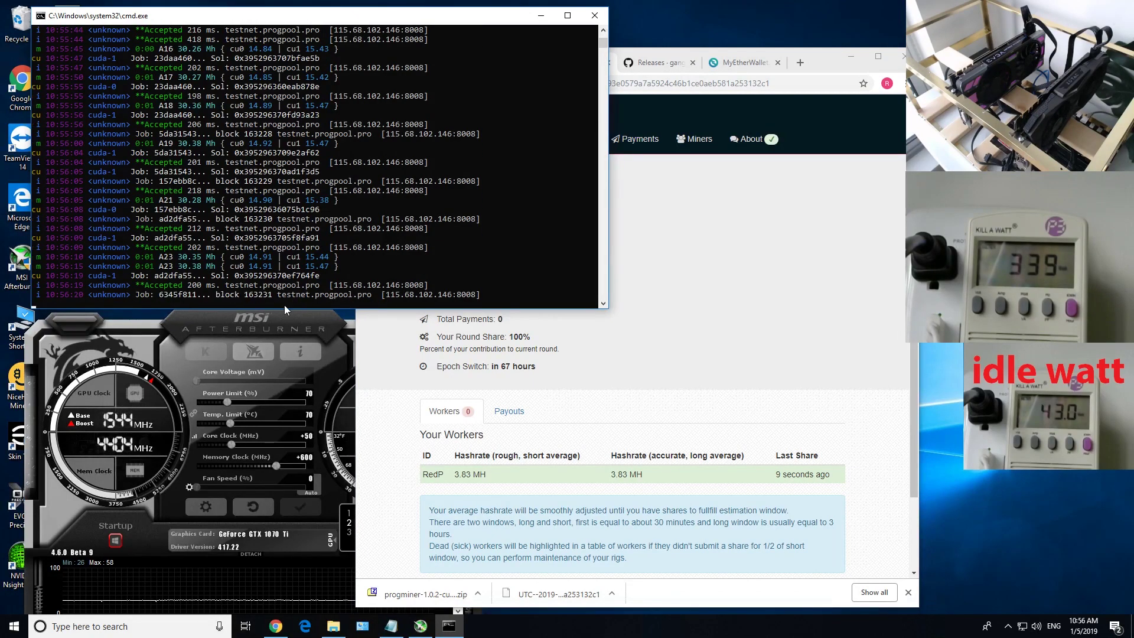
left_click(665, 420)
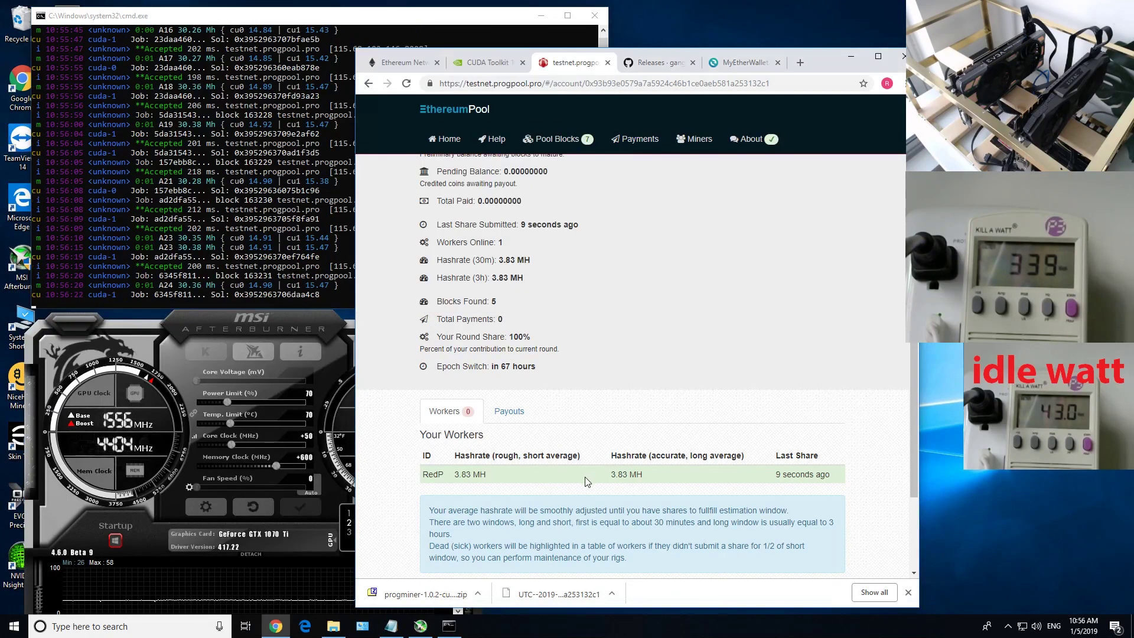
left_click_drag(607, 476, 665, 483)
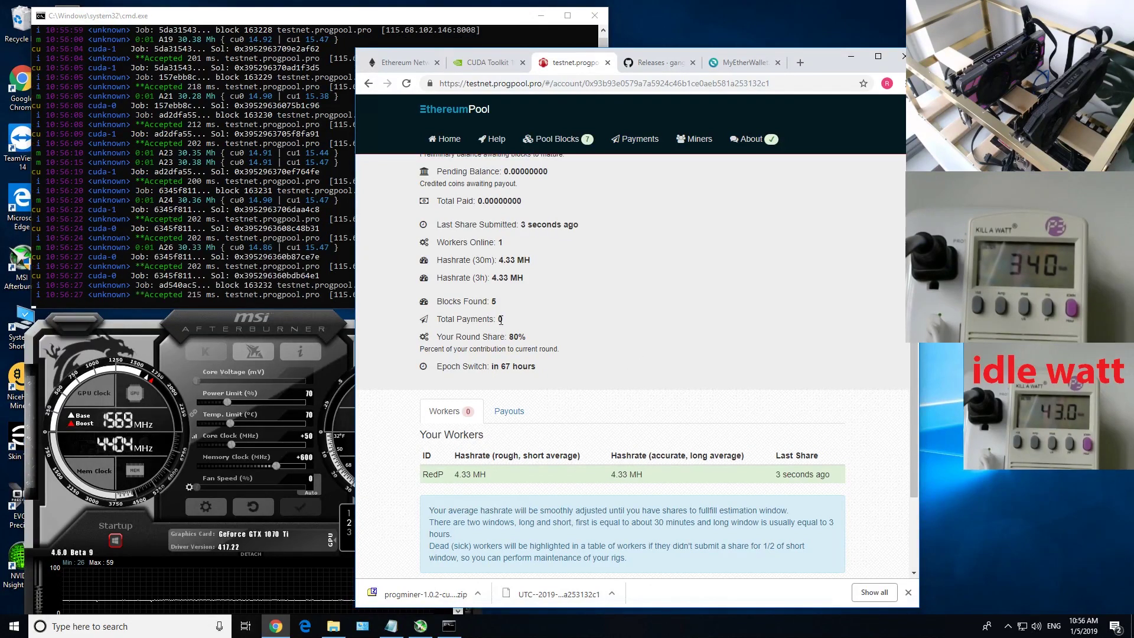
scroll(576, 317, "down", 1)
left_click(511, 352)
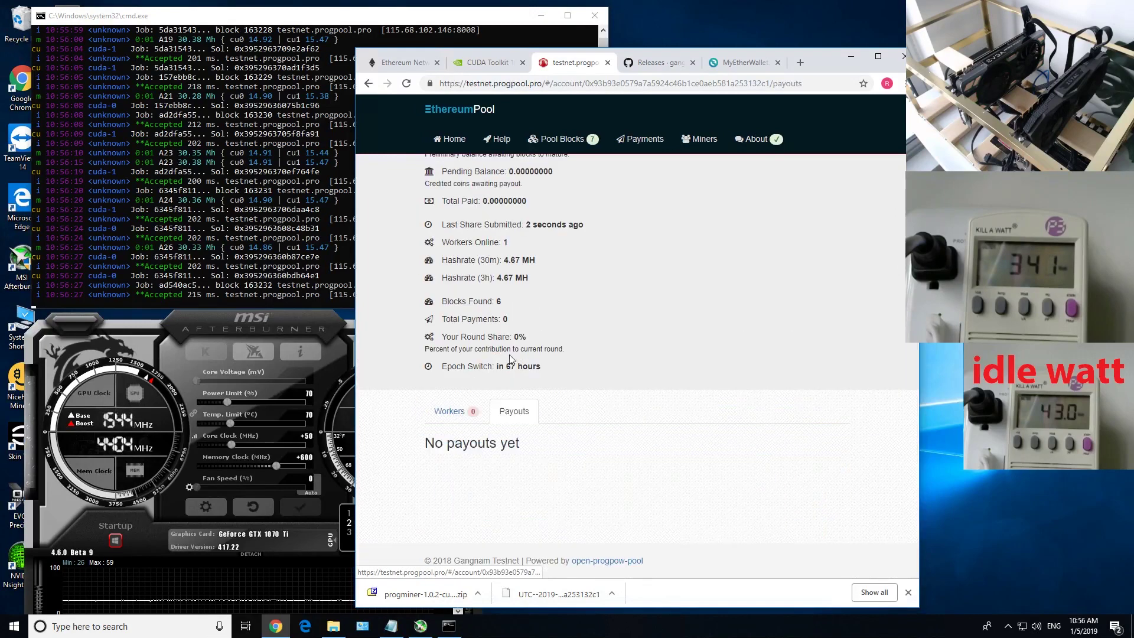
left_click(477, 410)
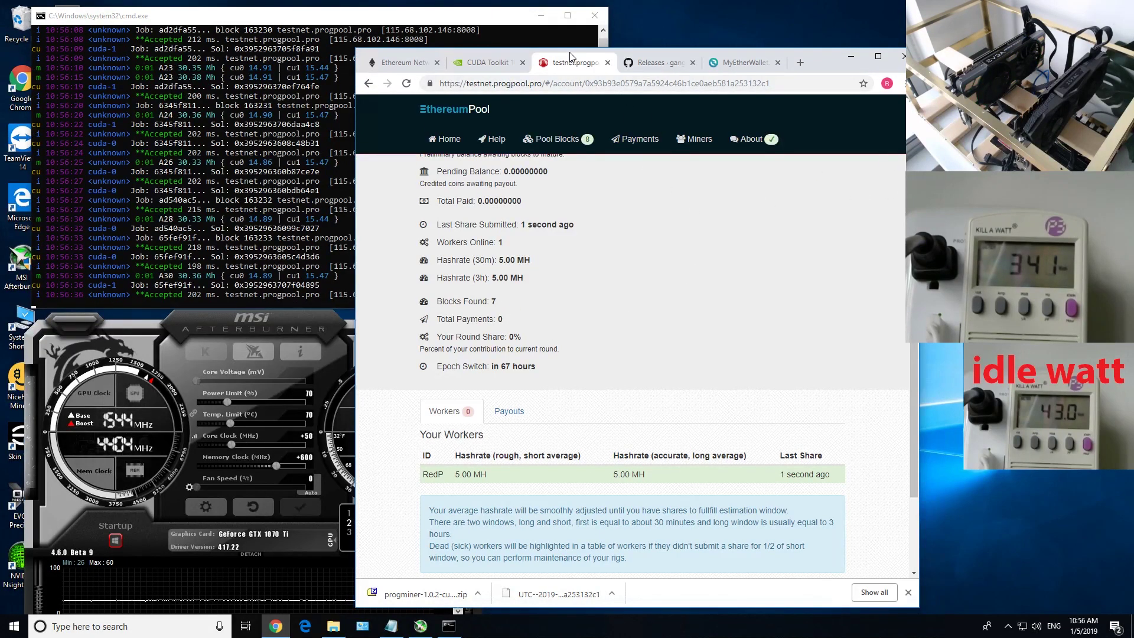
Note 54 blocks found, browse Payments and Miners, then reopen the wallet's account page
left_click_drag(572, 52, 572, 40)
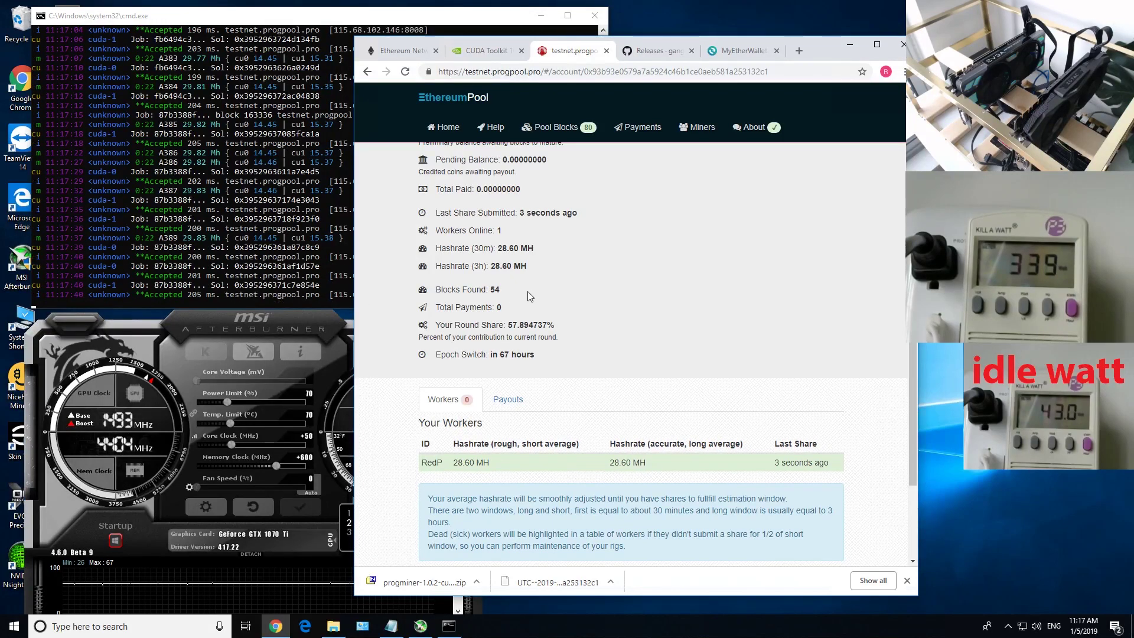
left_click_drag(486, 289, 513, 289)
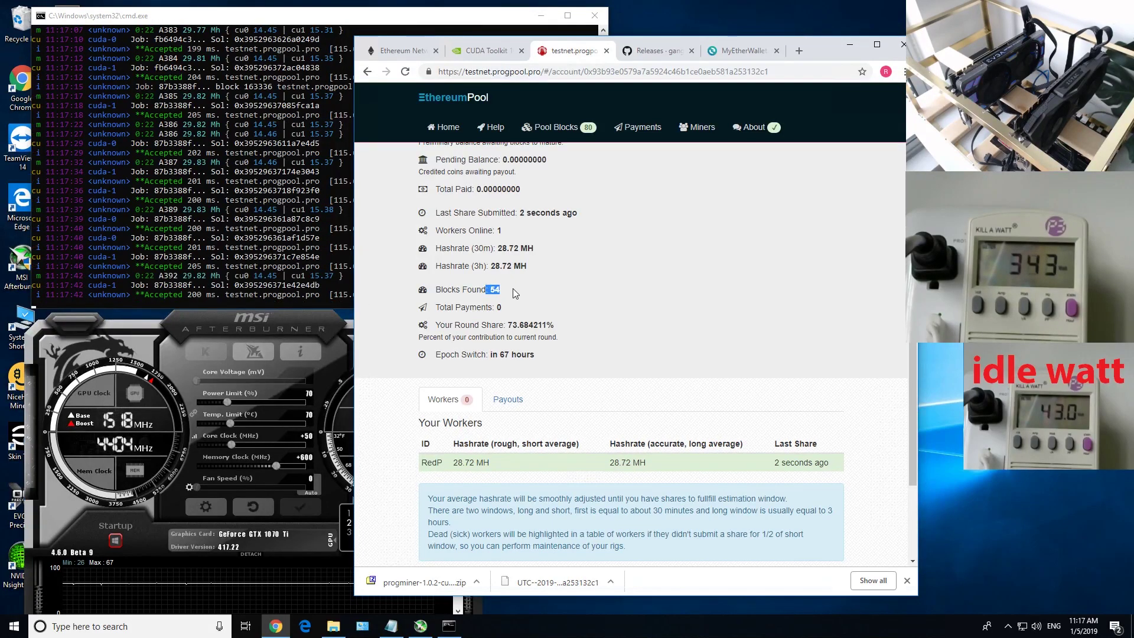
left_click(638, 131)
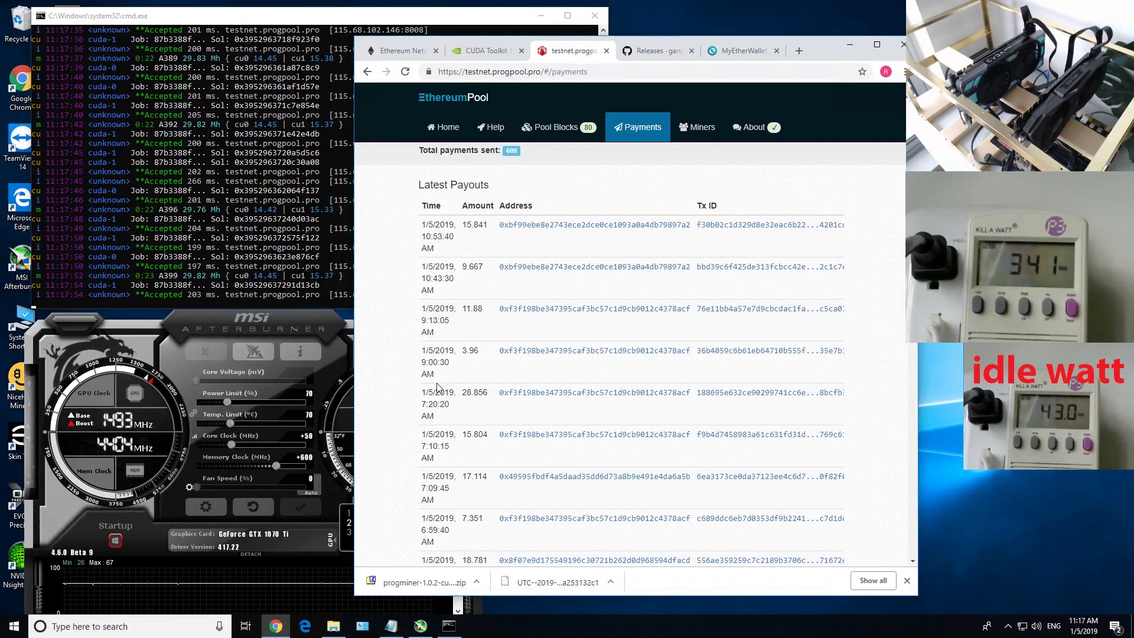
left_click(697, 127)
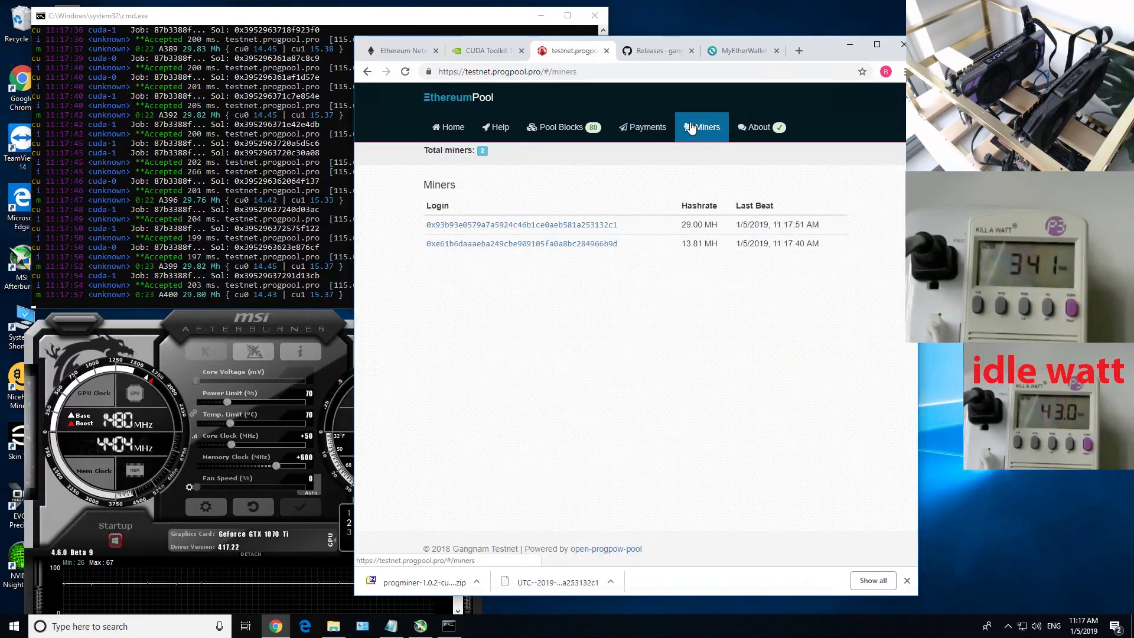
left_click(633, 137)
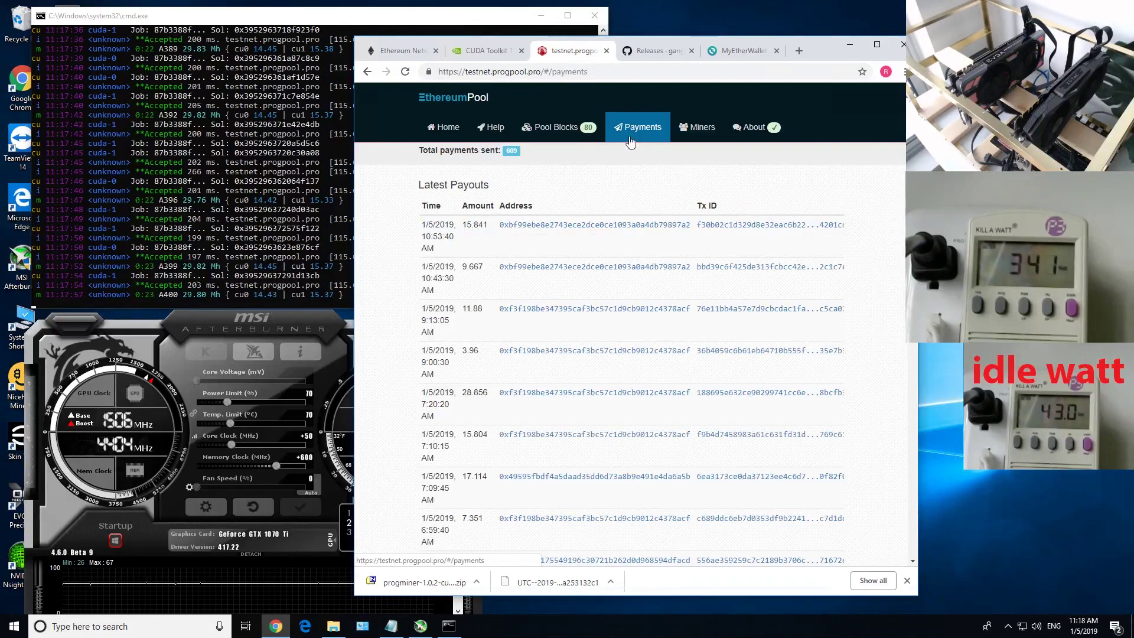
left_click(685, 127)
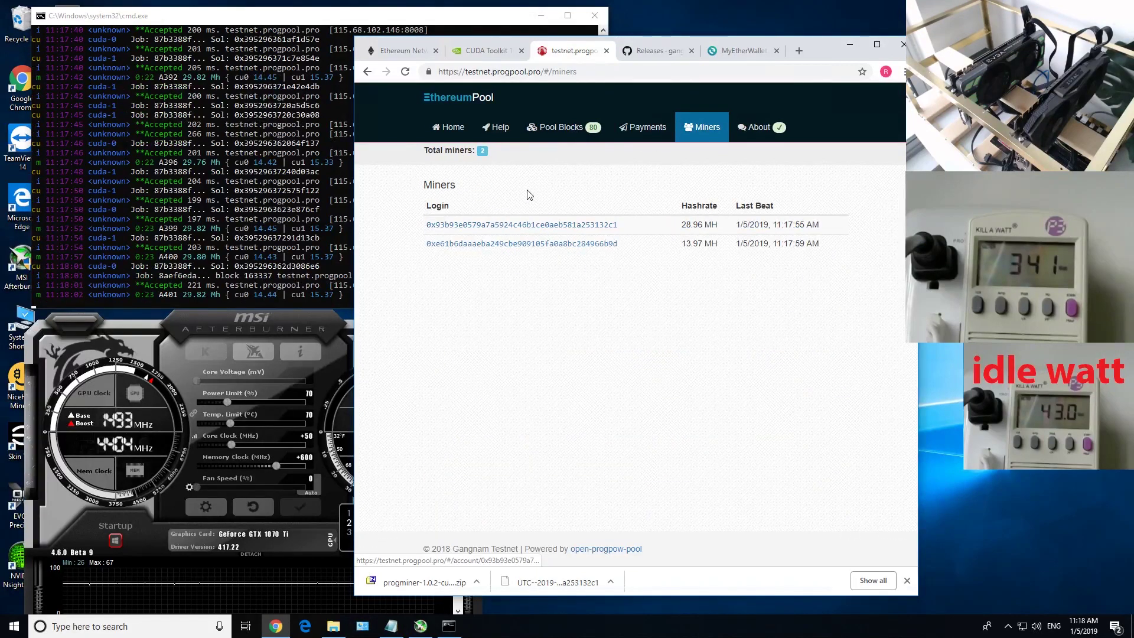
left_click(520, 225)
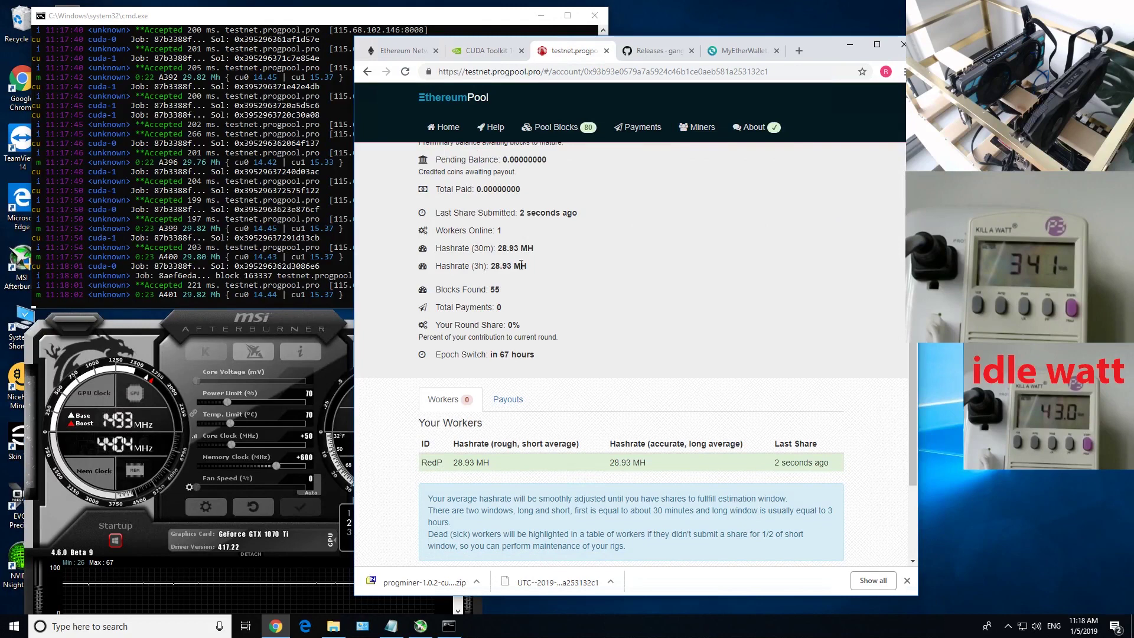